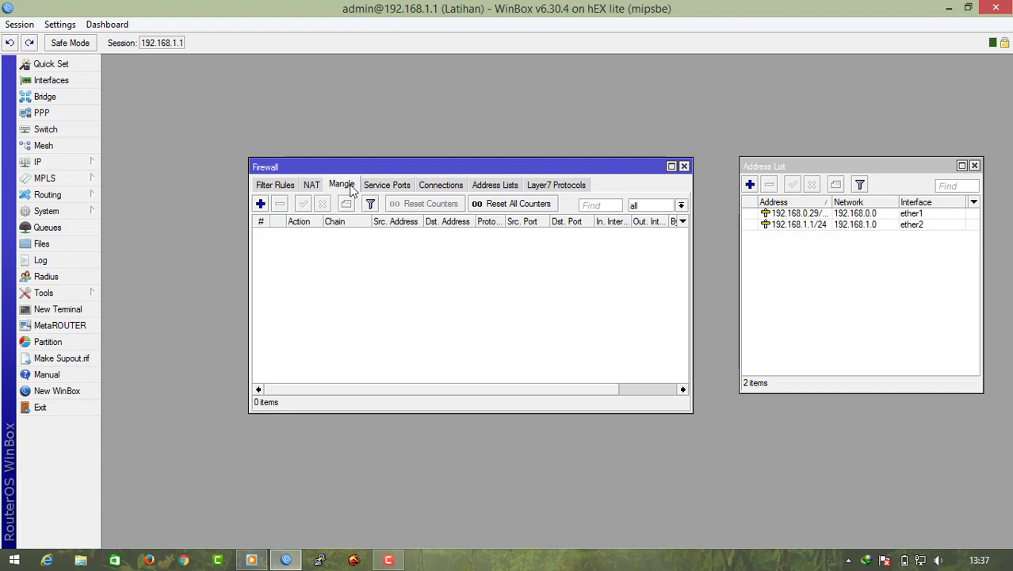
Start a new mangle rule in the firewall with chain forward and source address 192.168.1.0/24
click(281, 186)
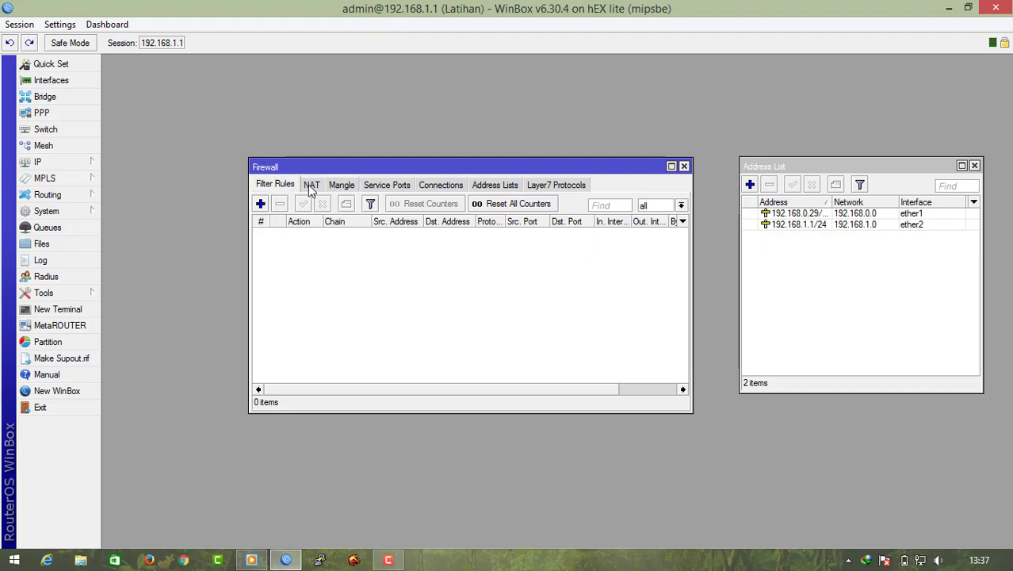
click(311, 188)
click(343, 187)
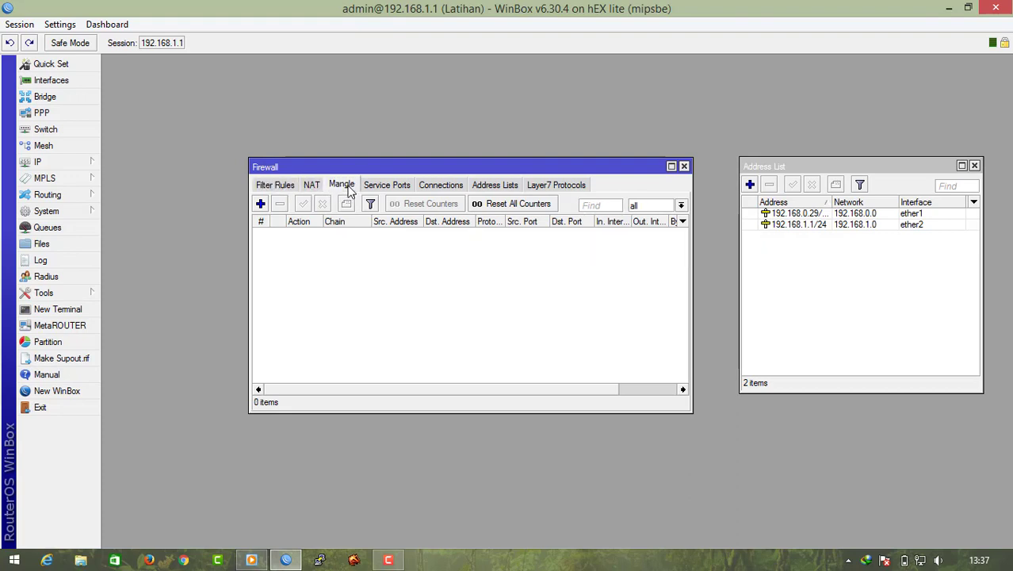
click(261, 204)
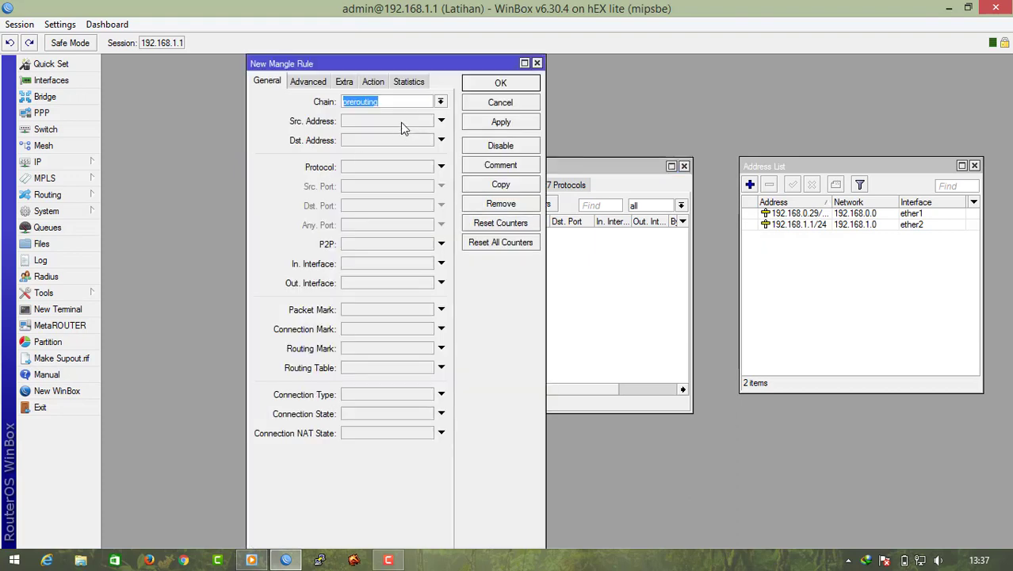
click(443, 102)
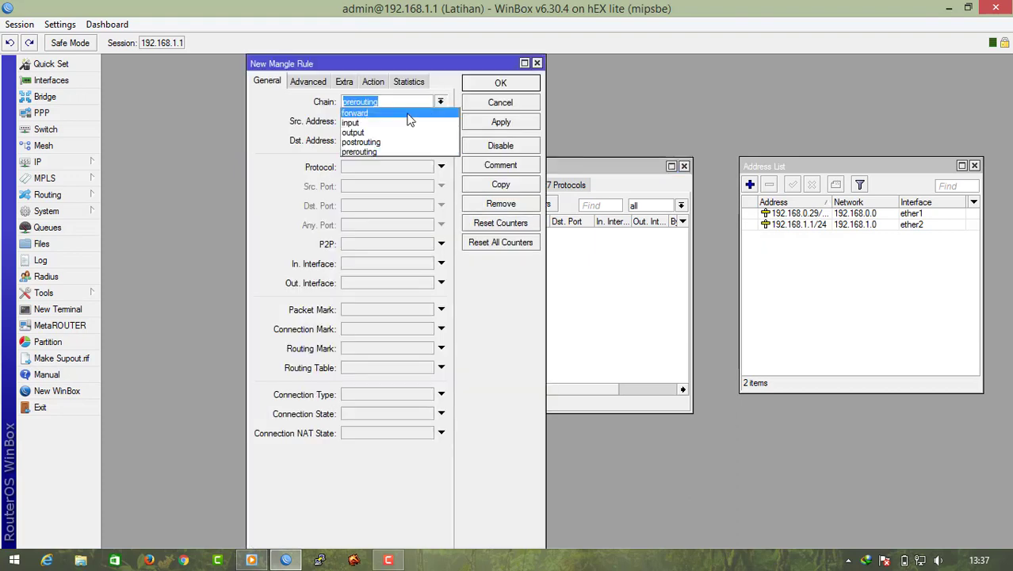
click(404, 114)
click(400, 121)
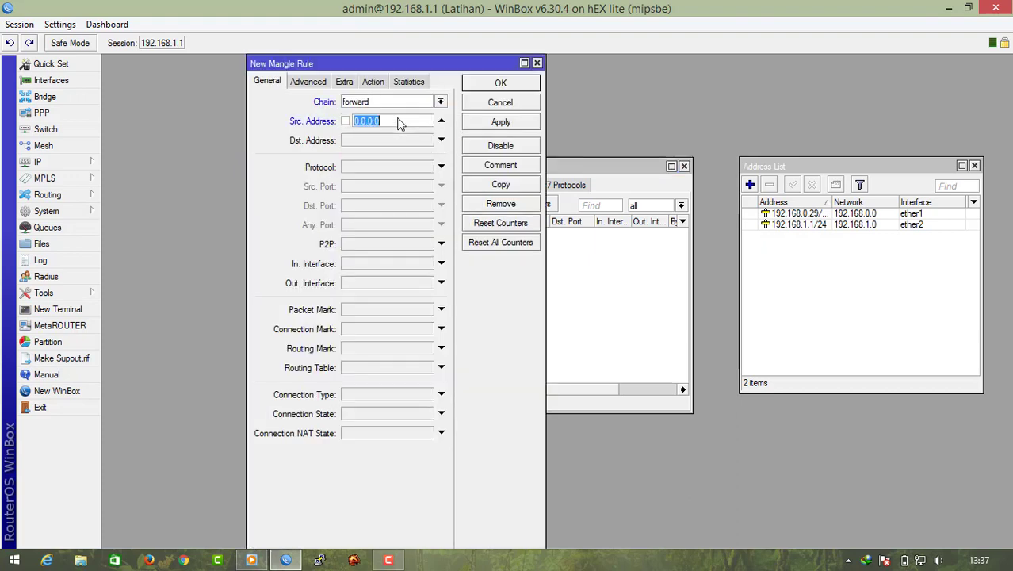
text(192.168.1.9)
key(BackSpace)
text(0/24)
Set the mangle rule's incoming interface to ether2 and pick the first connection mark offered as a match condition
click(374, 262)
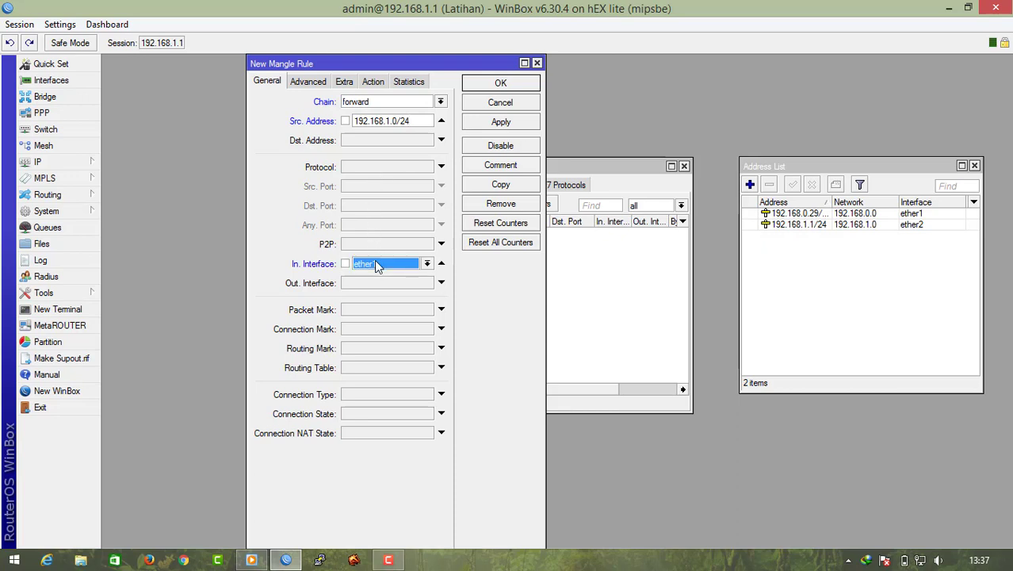
click(427, 265)
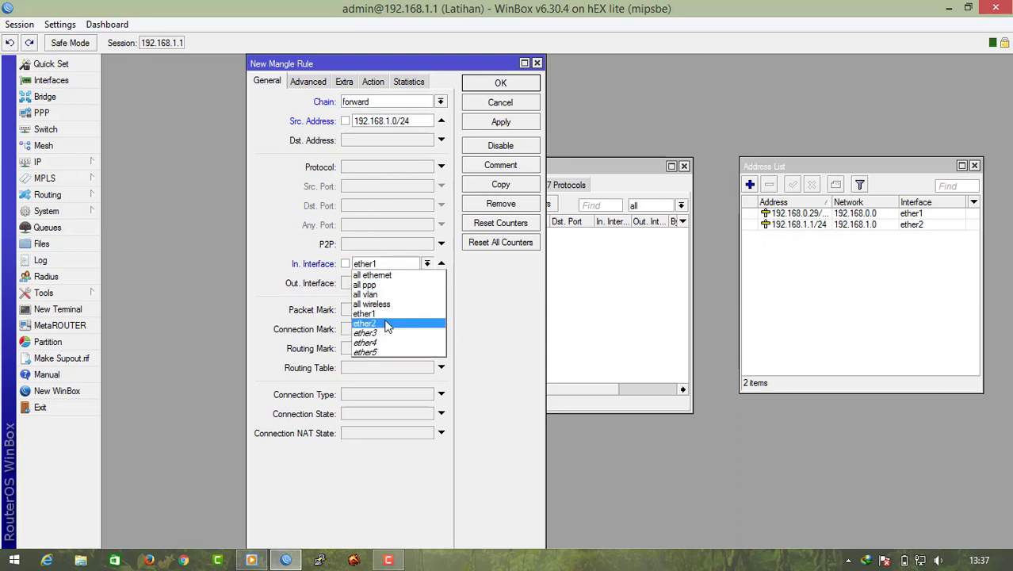
click(388, 325)
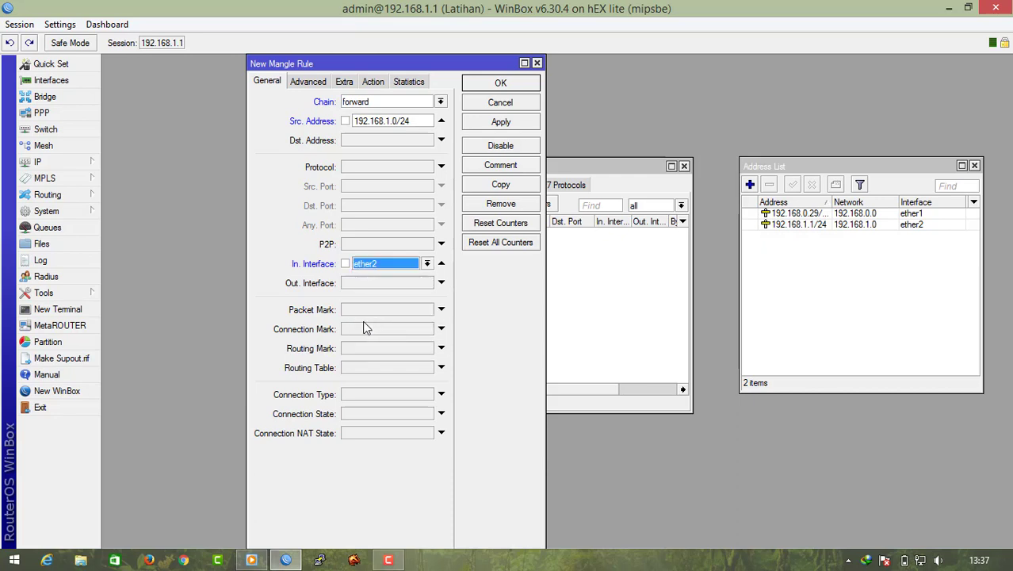
click(391, 326)
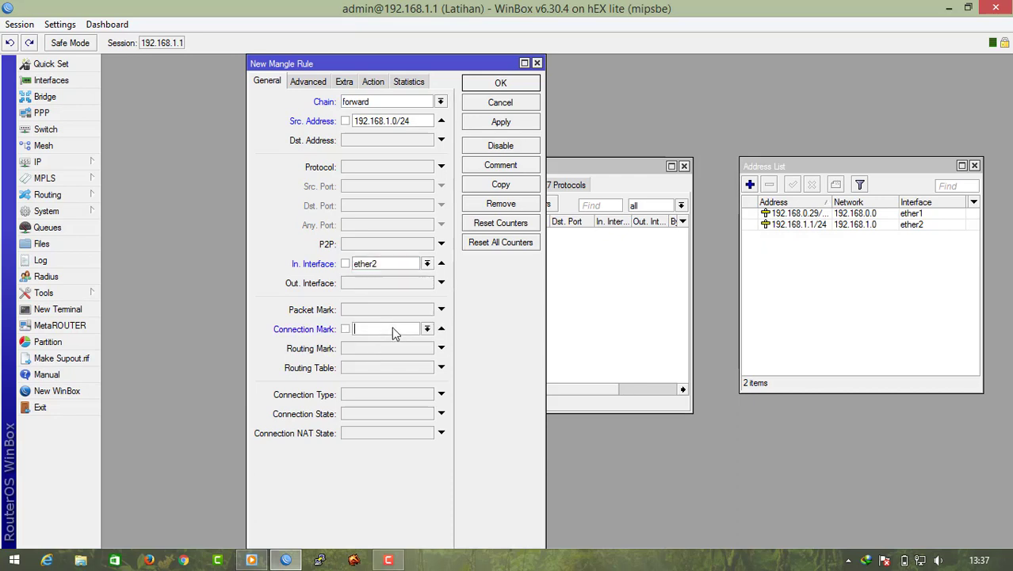
click(427, 329)
click(402, 340)
Set the mangle rule's action to mark connection
click(373, 81)
click(368, 102)
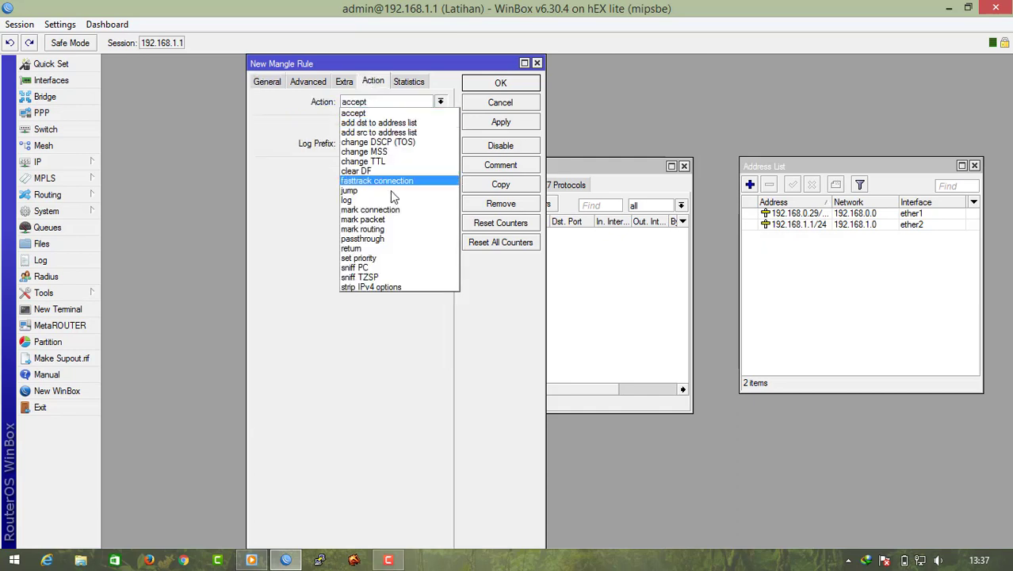
click(400, 213)
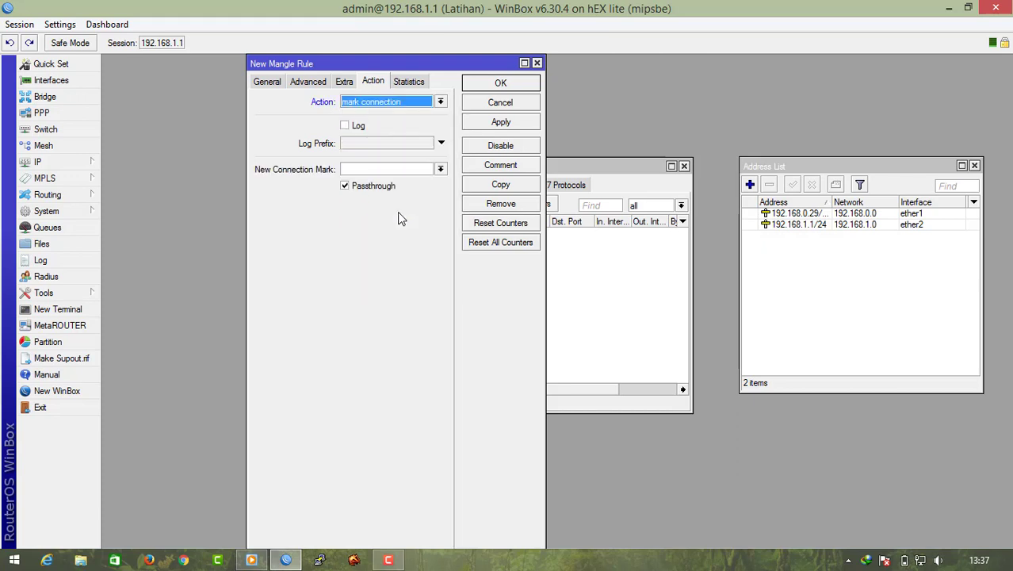
click(422, 171)
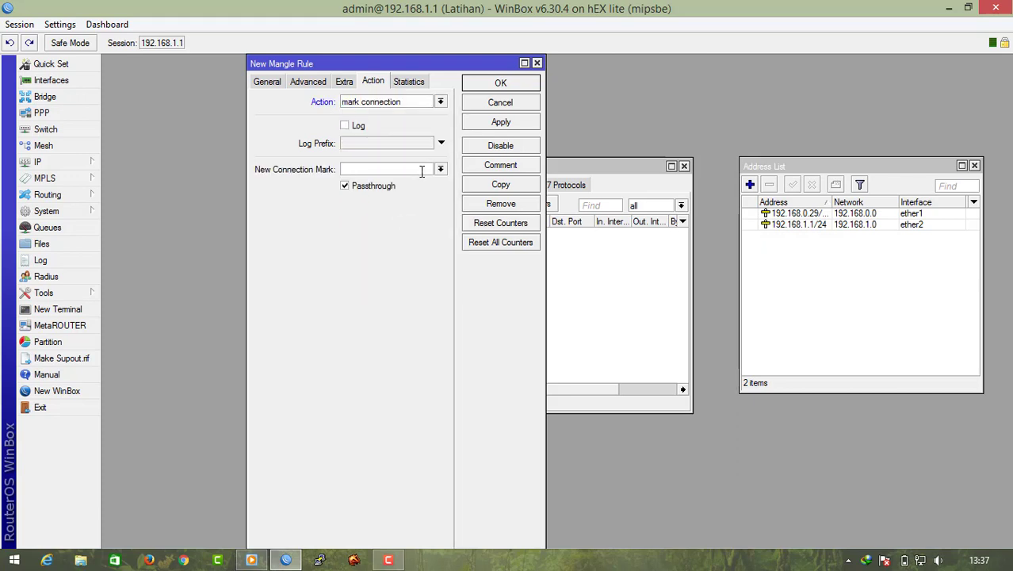
text(conect)
key(BackSpace)
key(BackSpace)
key(BackSpace)
key(BackSpace)
key(BackSpace)
key(BackSpace)
text(koneksi)
Name the new connection mark "koneksi ringaN" and save the mangle rule
double_click(422, 171)
key(BackSpace)
text(koneksi ringaN)
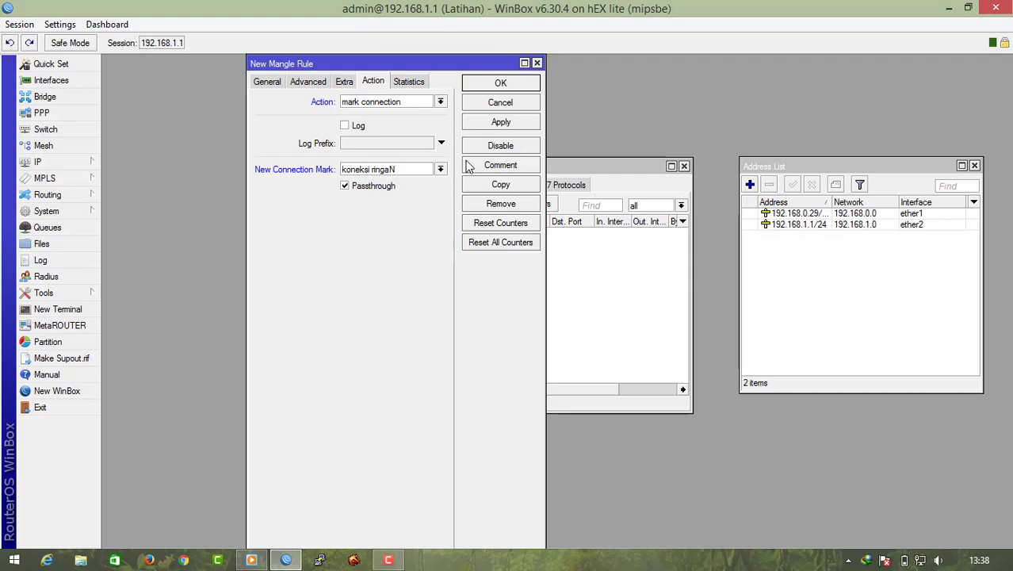
click(501, 82)
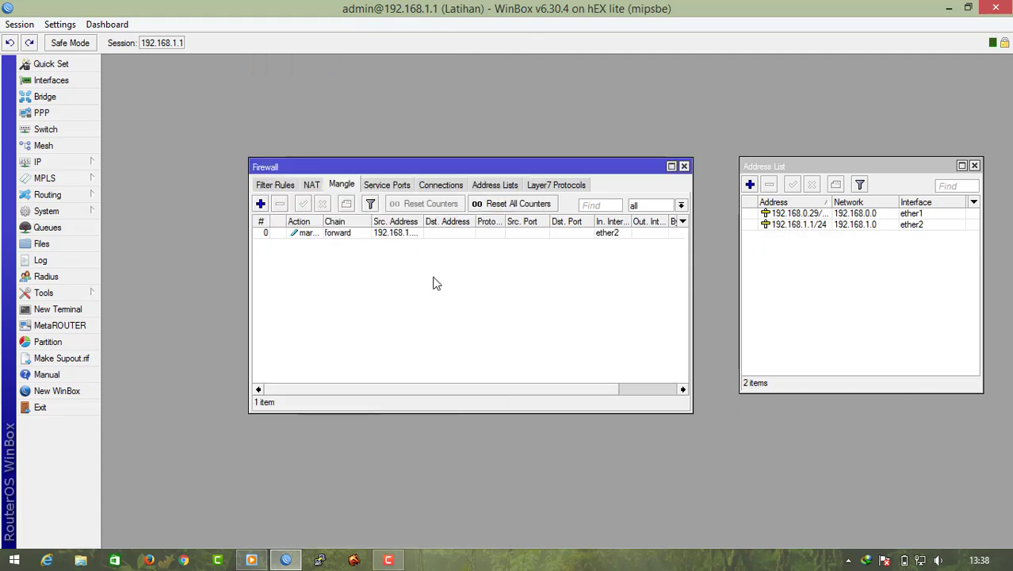
Start a second mangle rule with chain forward that matches the connection mark "koneksi ringaN"
click(260, 204)
click(261, 83)
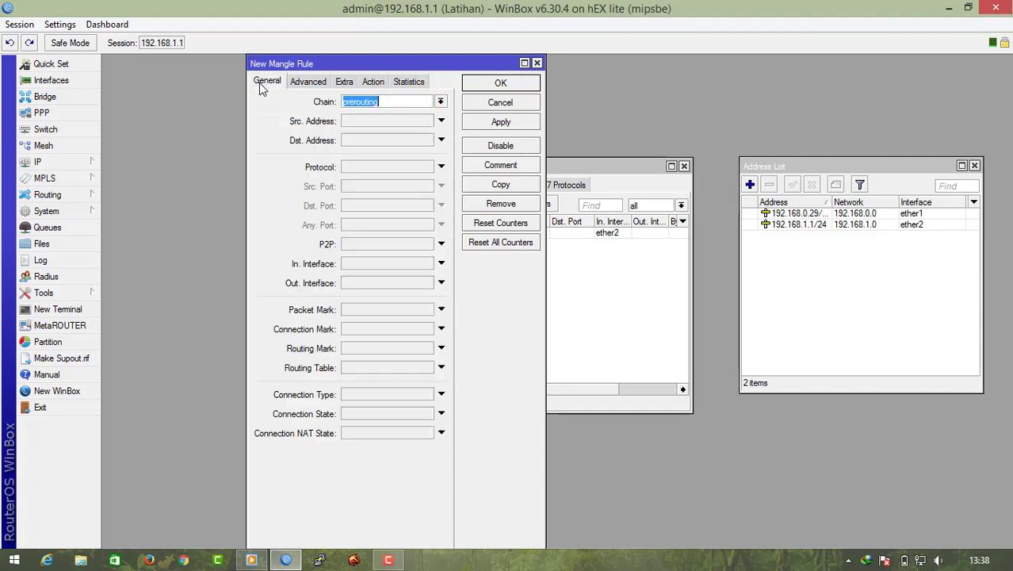
click(442, 103)
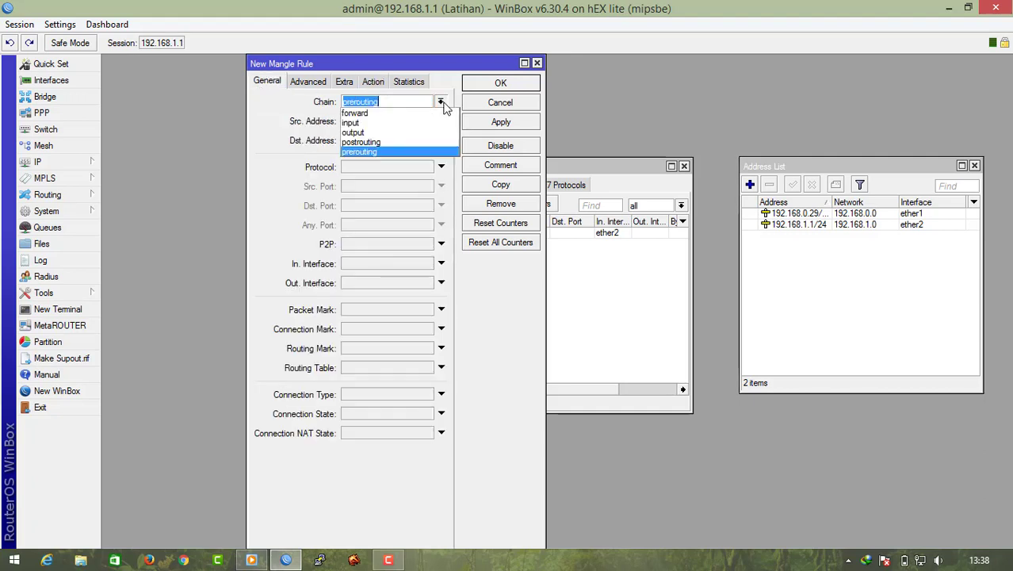
click(404, 112)
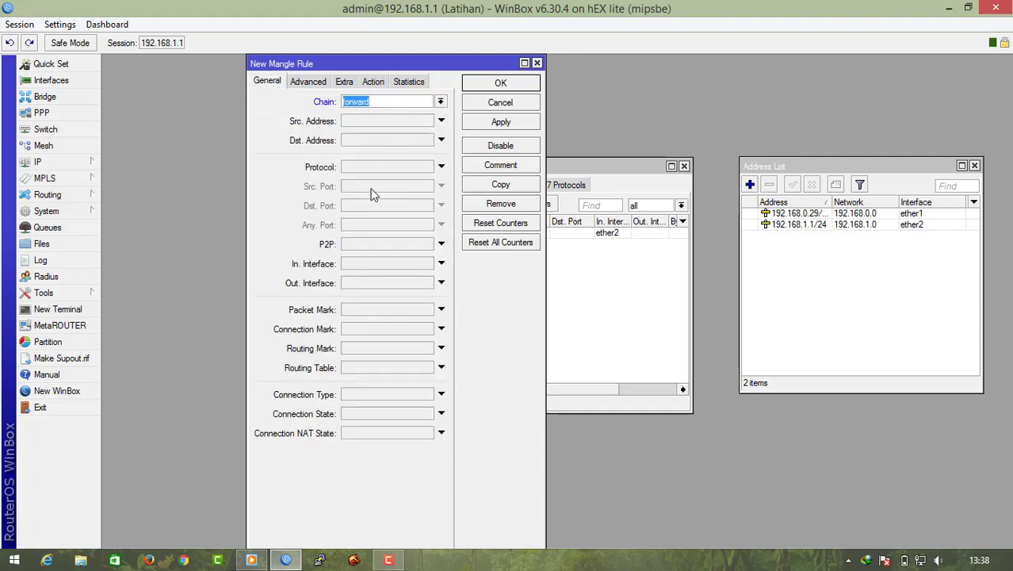
click(420, 333)
click(426, 328)
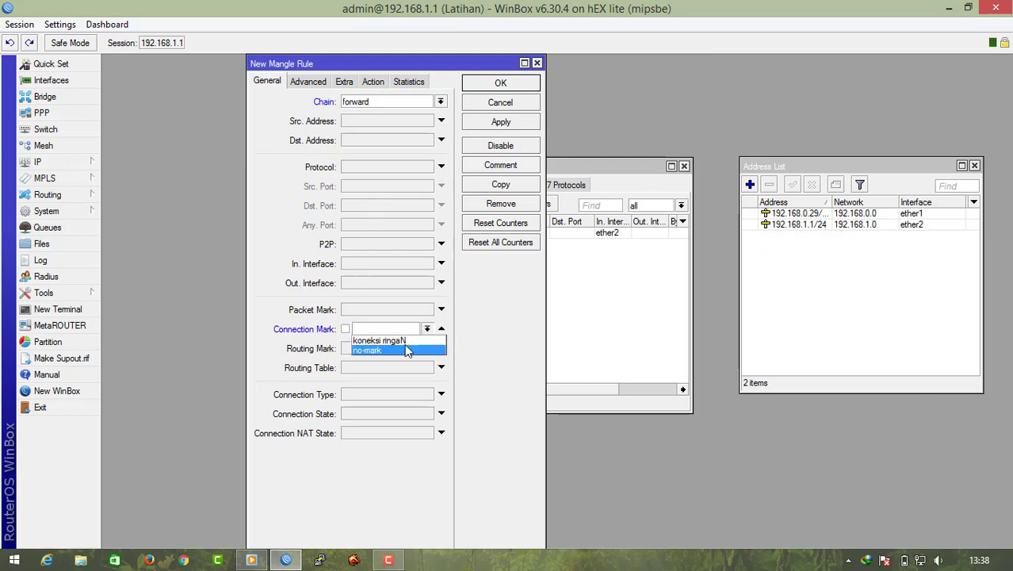
click(402, 340)
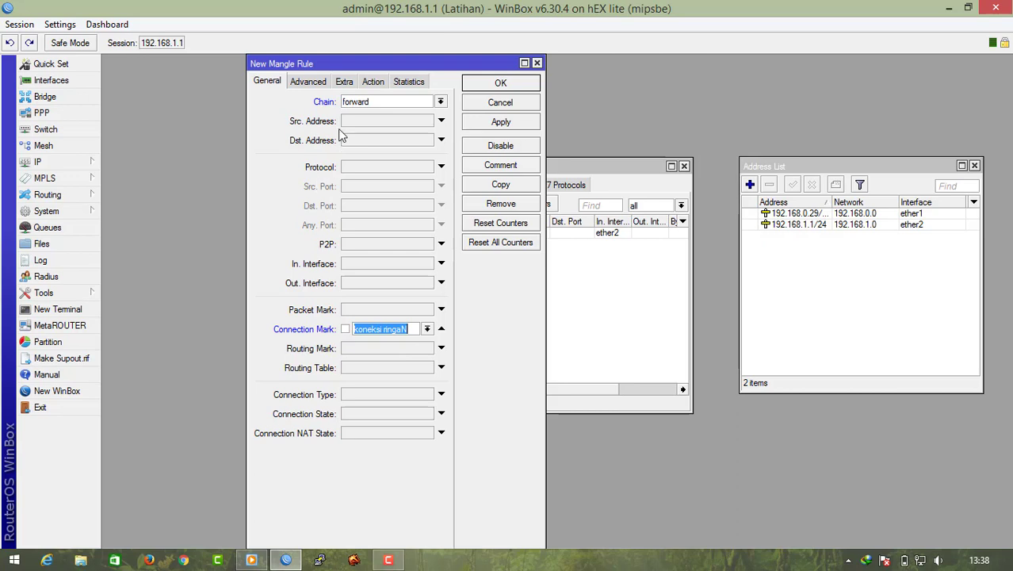
Set the rule's action to mark packet with new packet mark "Paket Bom" and passthrough off, and save the rule
click(374, 82)
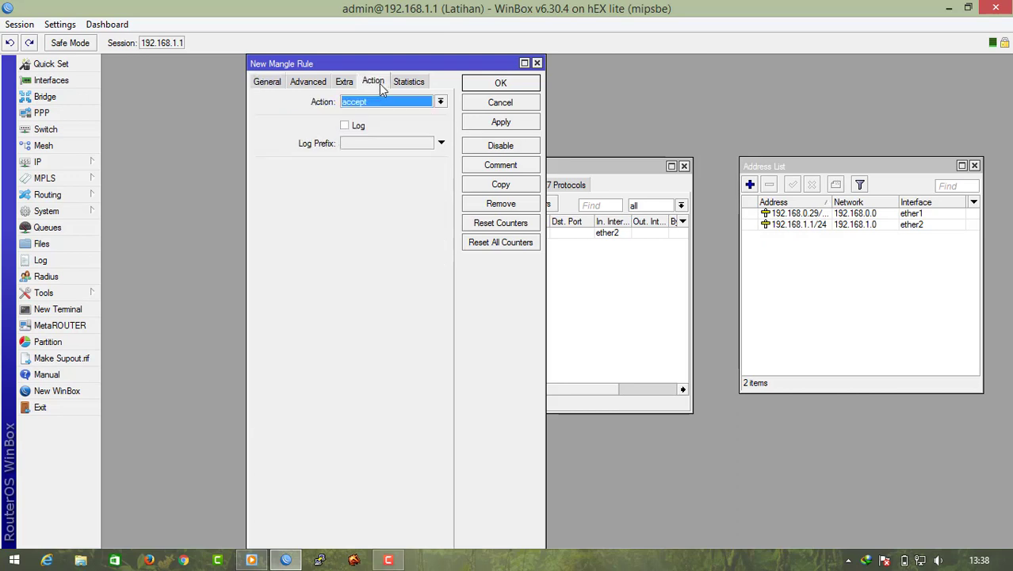
click(419, 104)
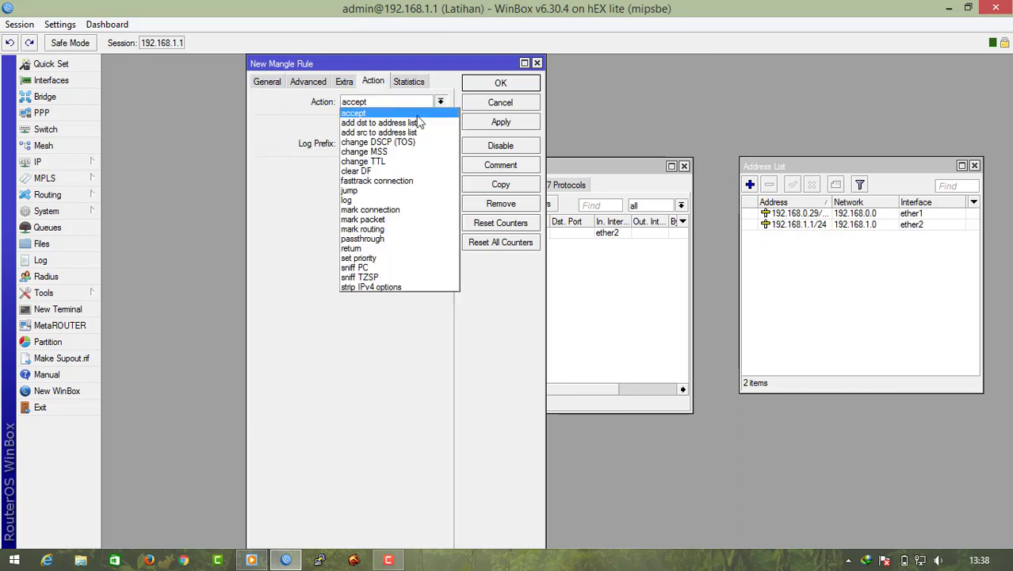
click(381, 221)
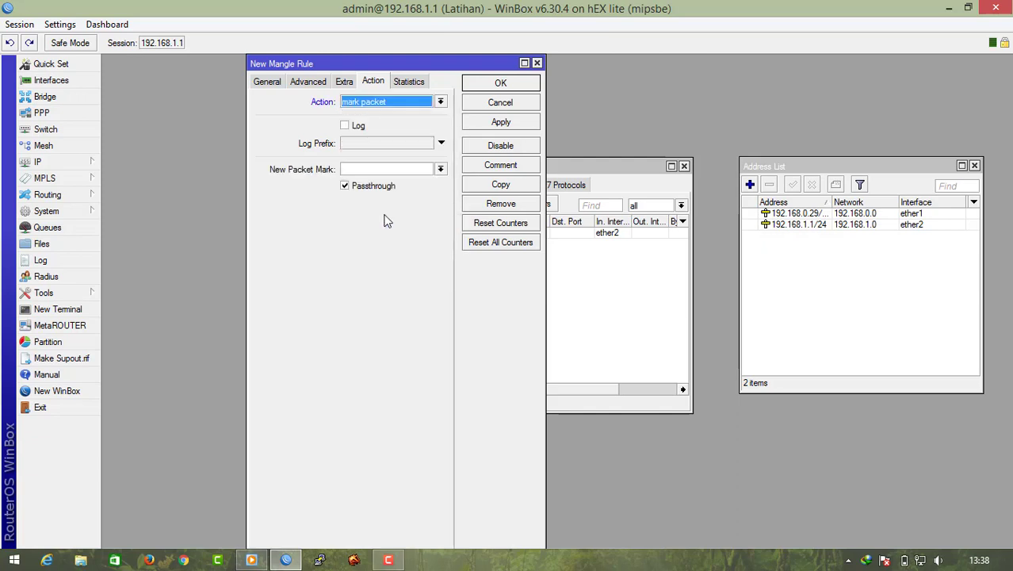
click(345, 187)
click(378, 168)
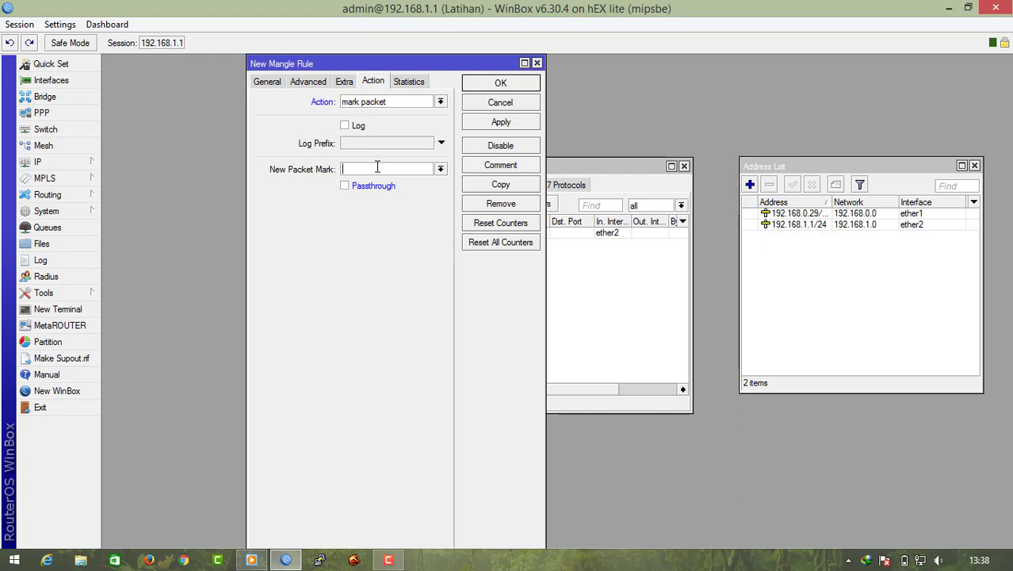
text(Paket Bob)
click(508, 123)
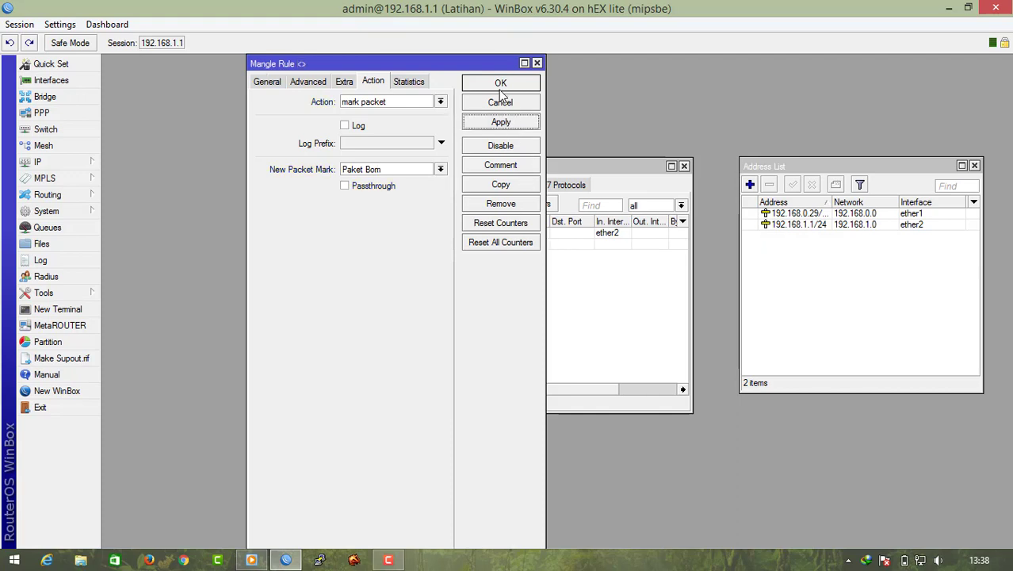
click(499, 87)
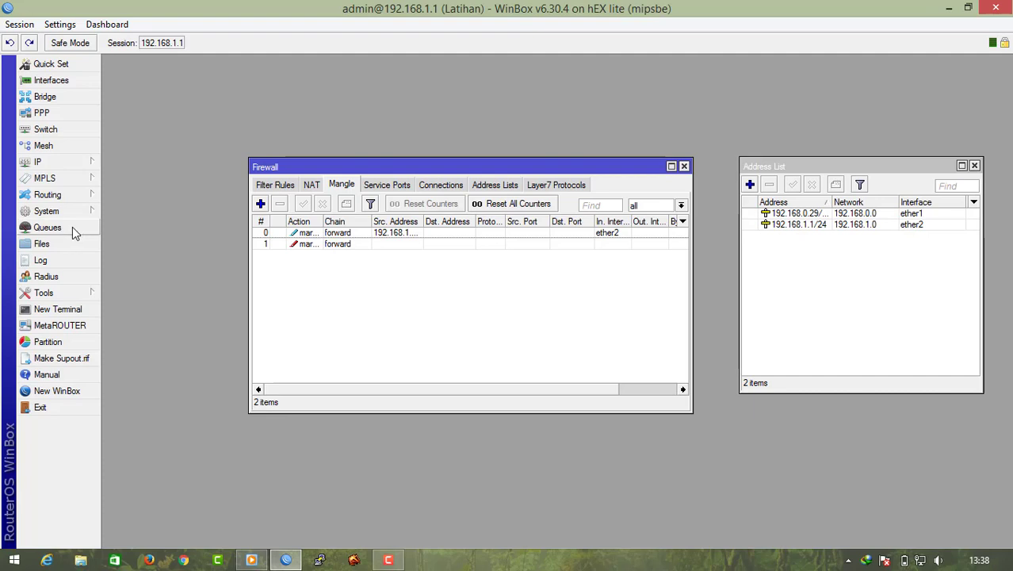
Start a new queue tree entry named "Total Bandwidth" with ether2 as its parent
click(48, 228)
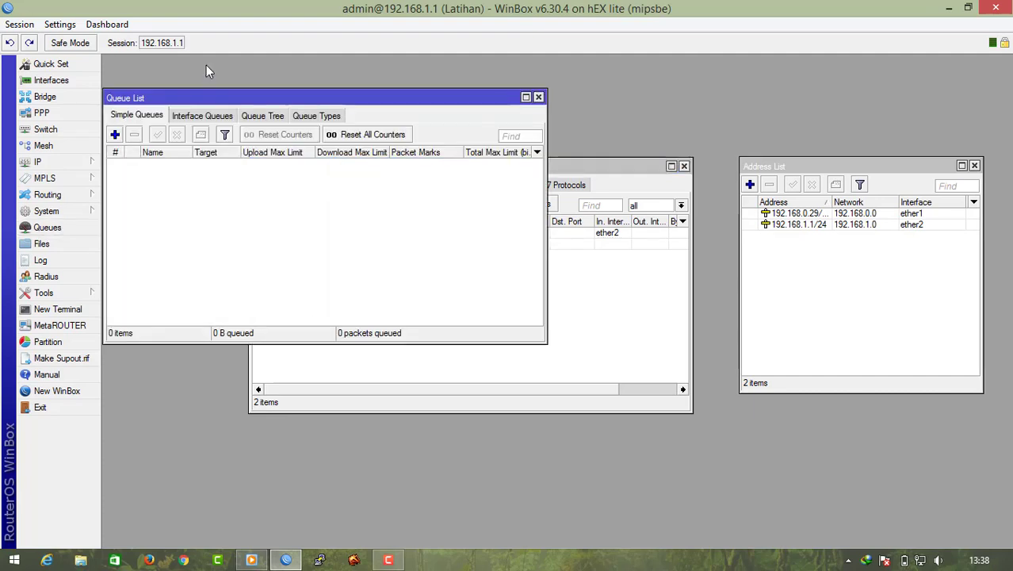
click(282, 113)
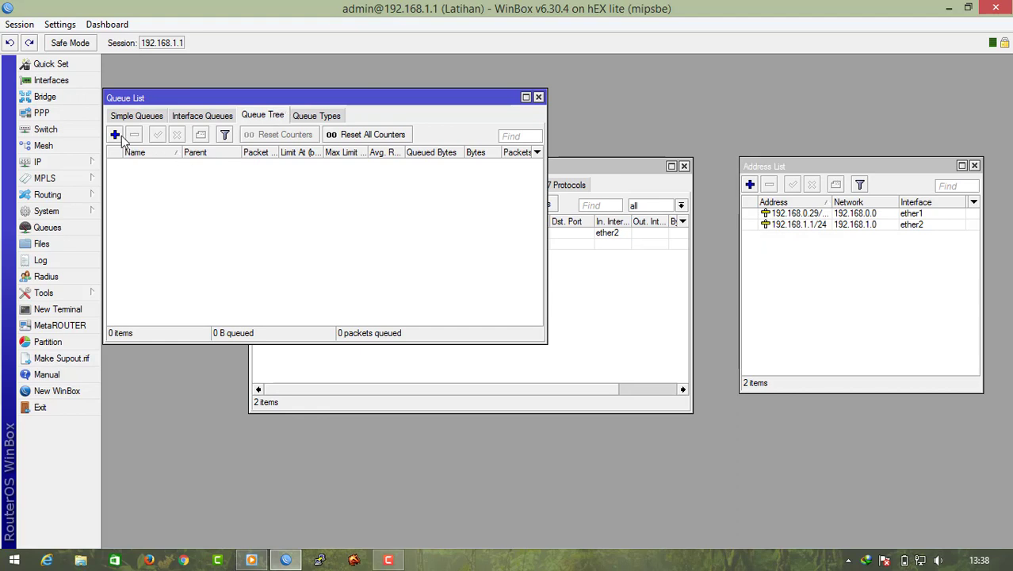
click(119, 136)
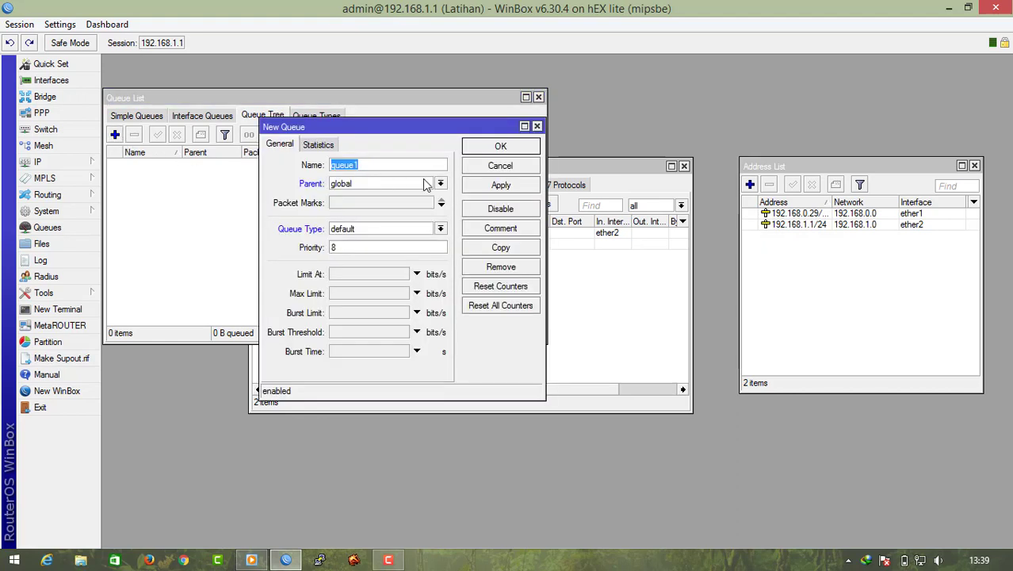
text(Total Bandw)
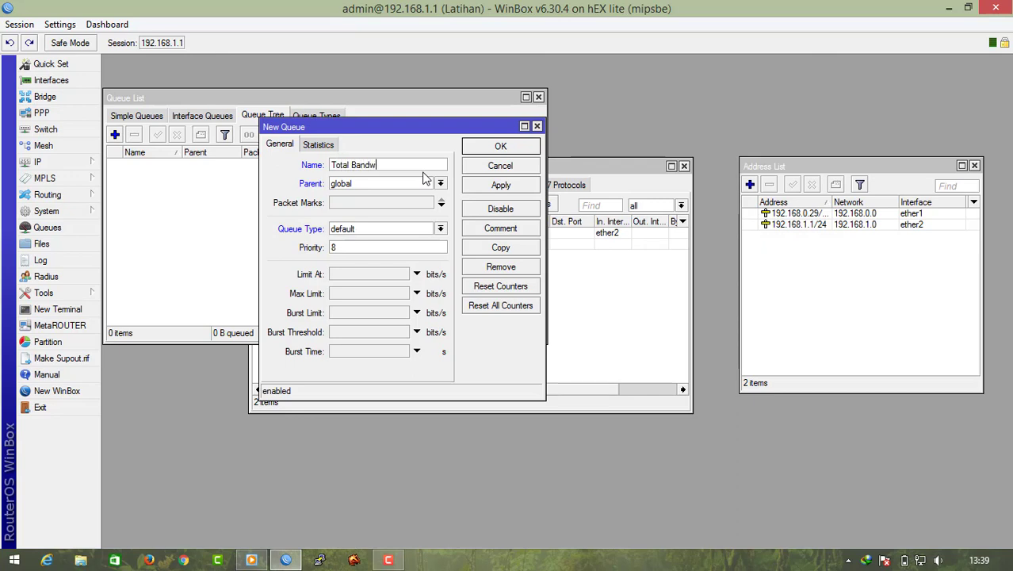
text(idth)
click(441, 183)
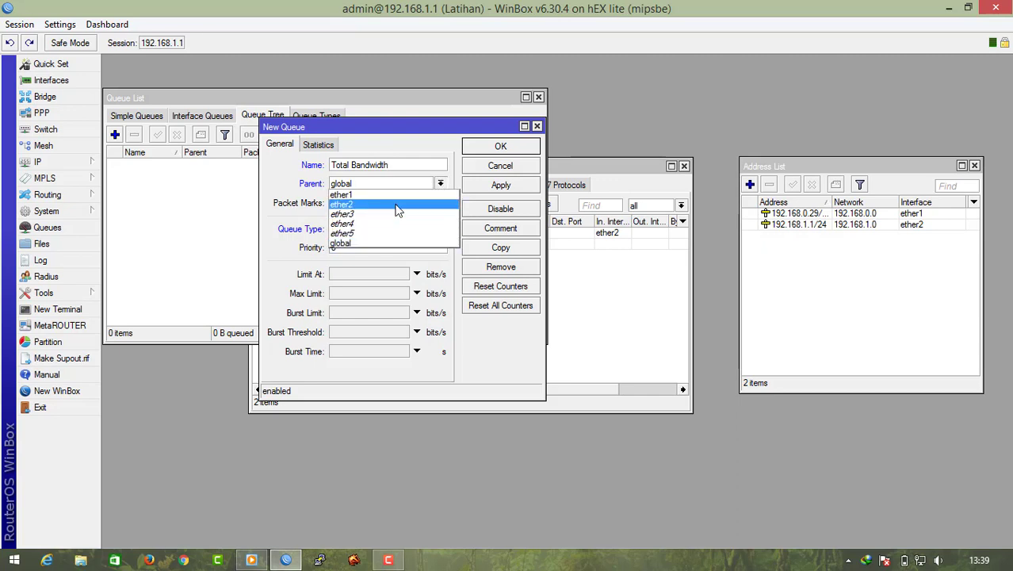
click(398, 208)
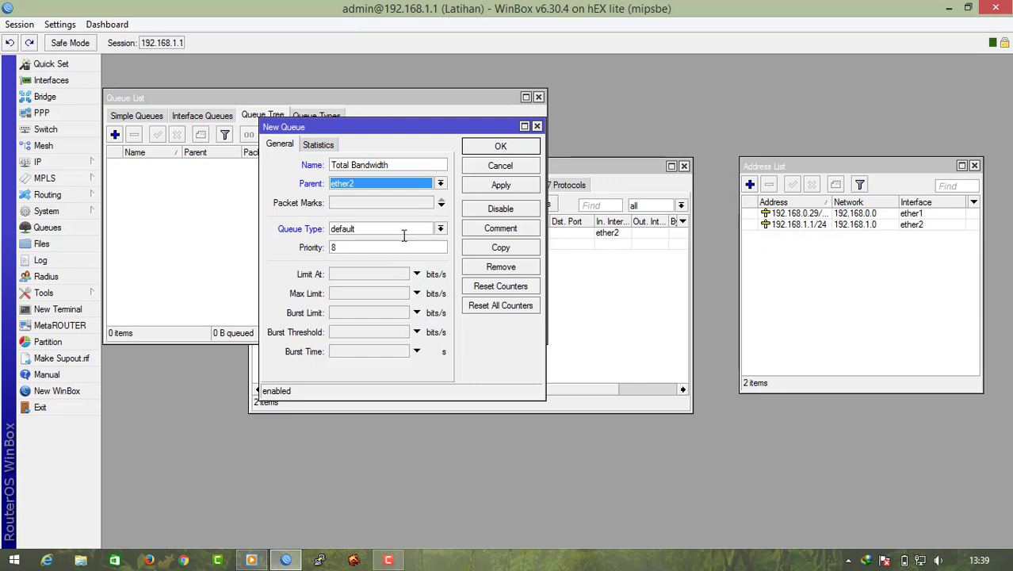
Set the Total Bandwidth queue's max limit to 1m and save the queue
click(374, 293)
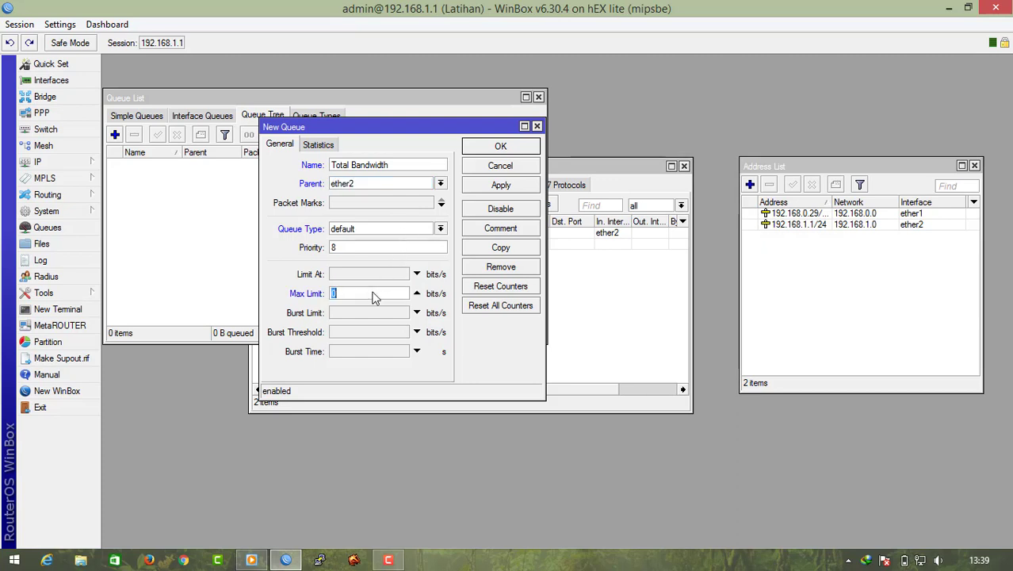
text(1m)
click(524, 190)
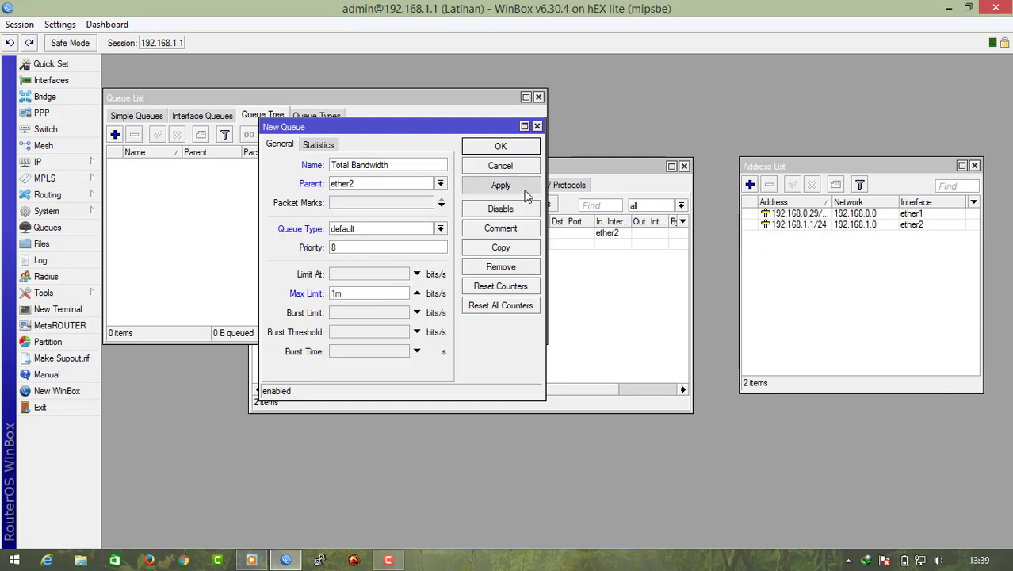
click(500, 150)
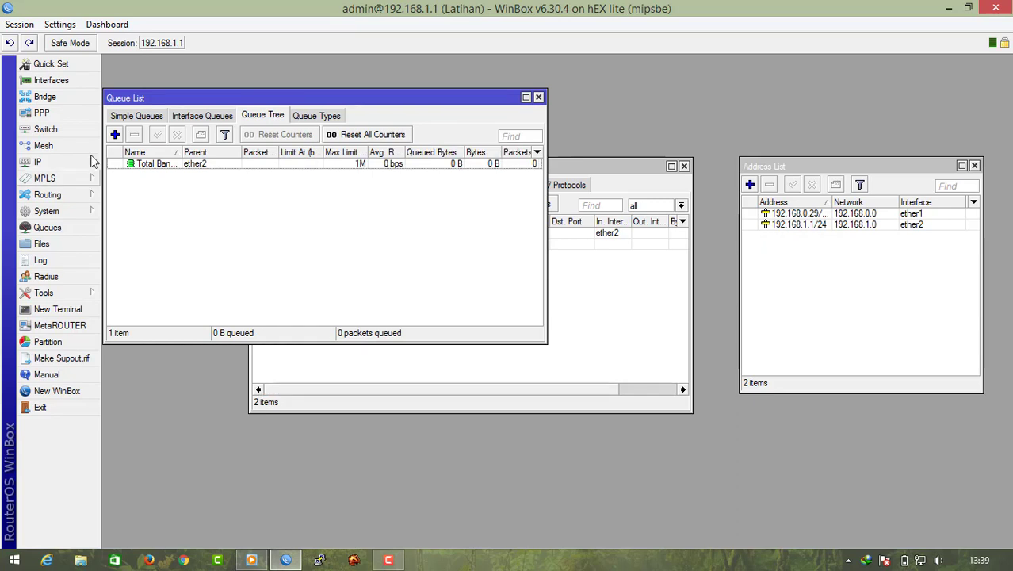
Start a new queue tree entry named "Total Bandwidth Upoad" with ether1 as its parent
click(115, 134)
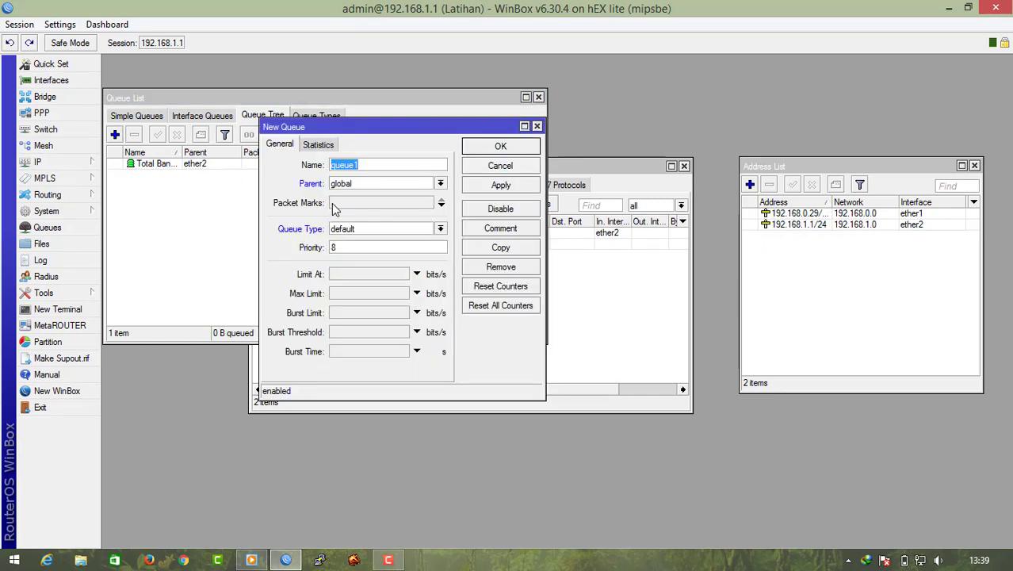
text(Total Bandwidth Upoad)
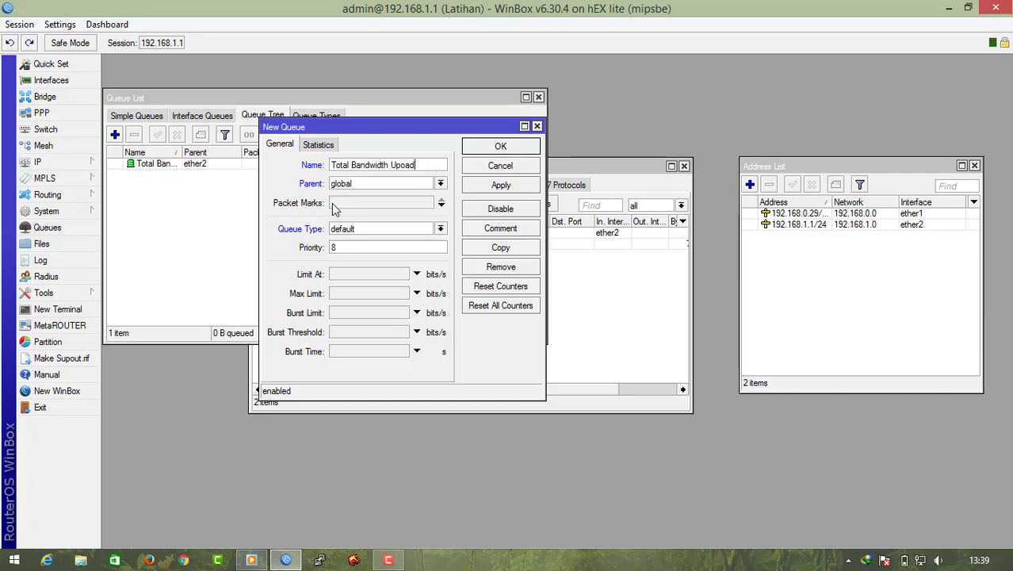
click(441, 184)
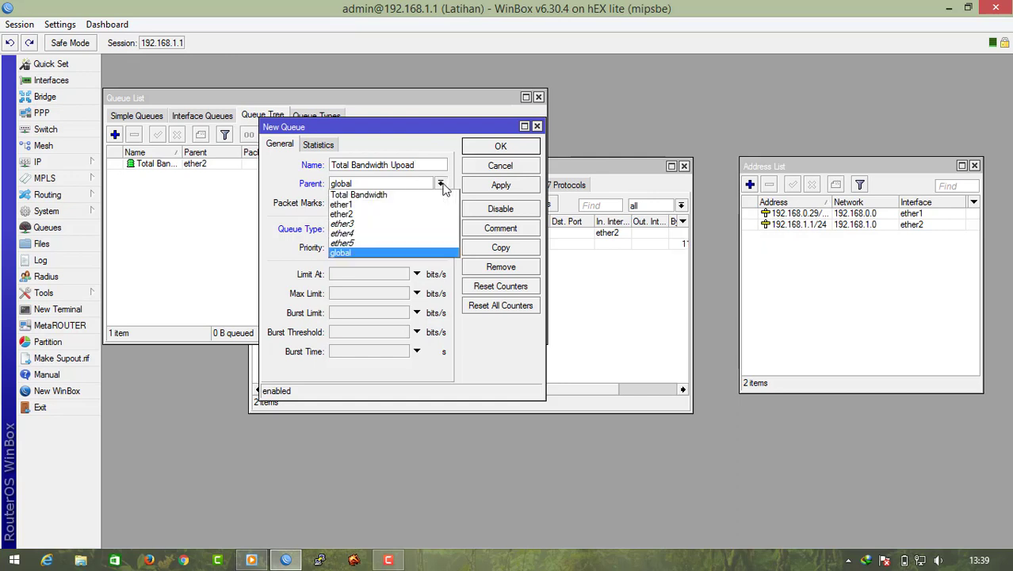
click(389, 205)
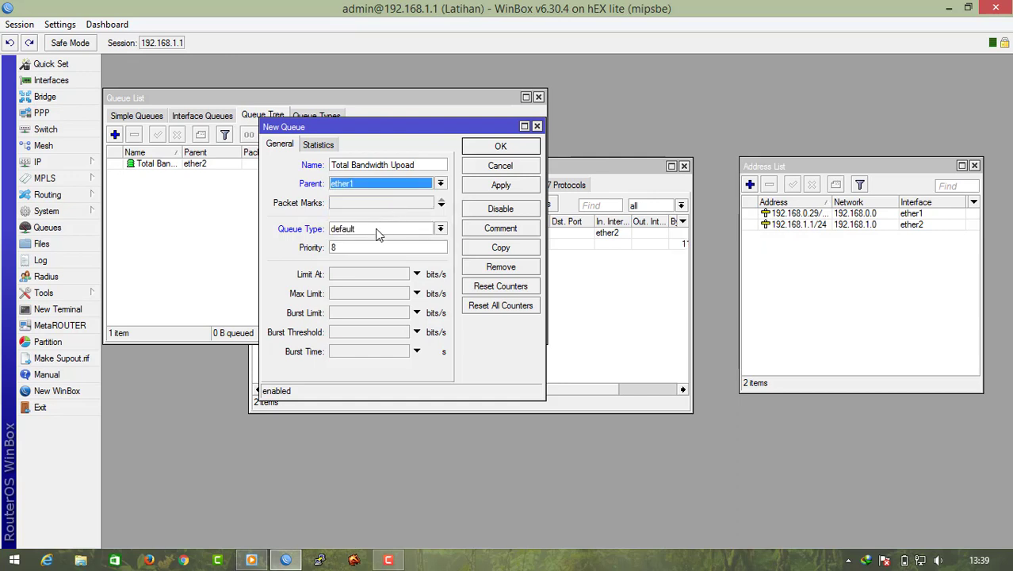
Set the Total Bandwidth Upoad queue's max limit to 1m and save the queue
click(355, 296)
text(1)
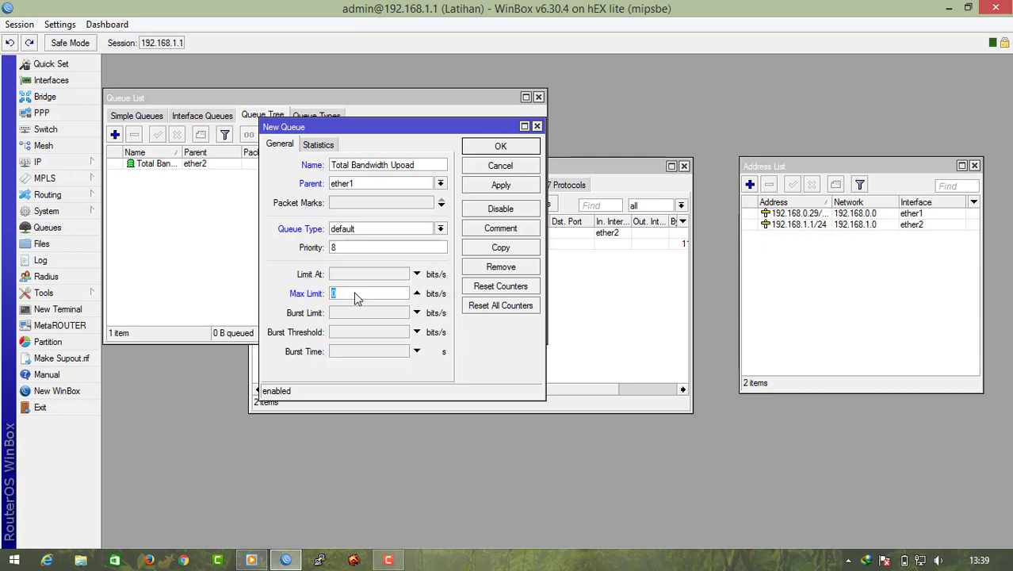
text(m)
click(529, 184)
click(499, 146)
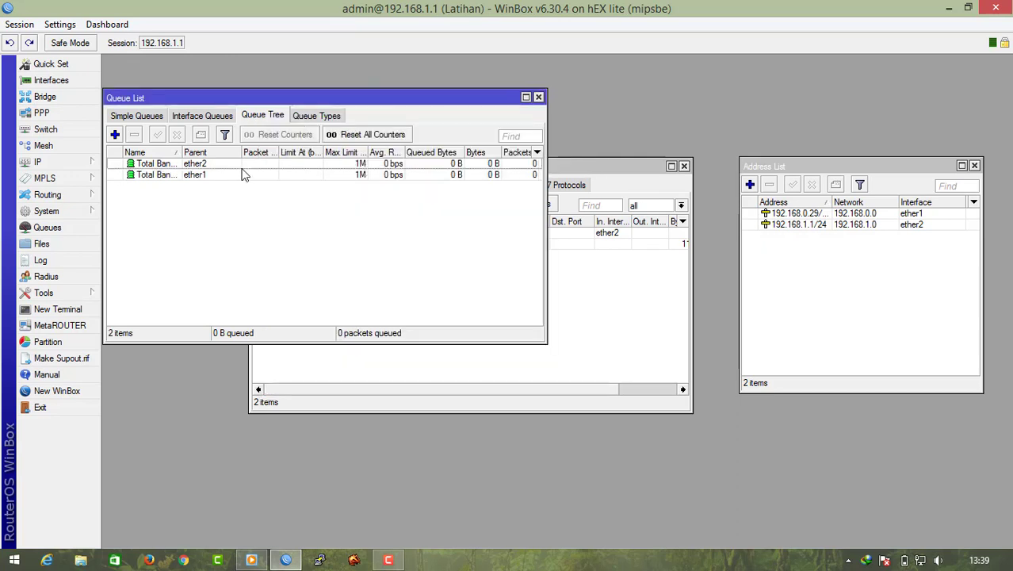
Start a new queue tree entry named "Download ringan" with Total Bandwidth as its parent
click(116, 135)
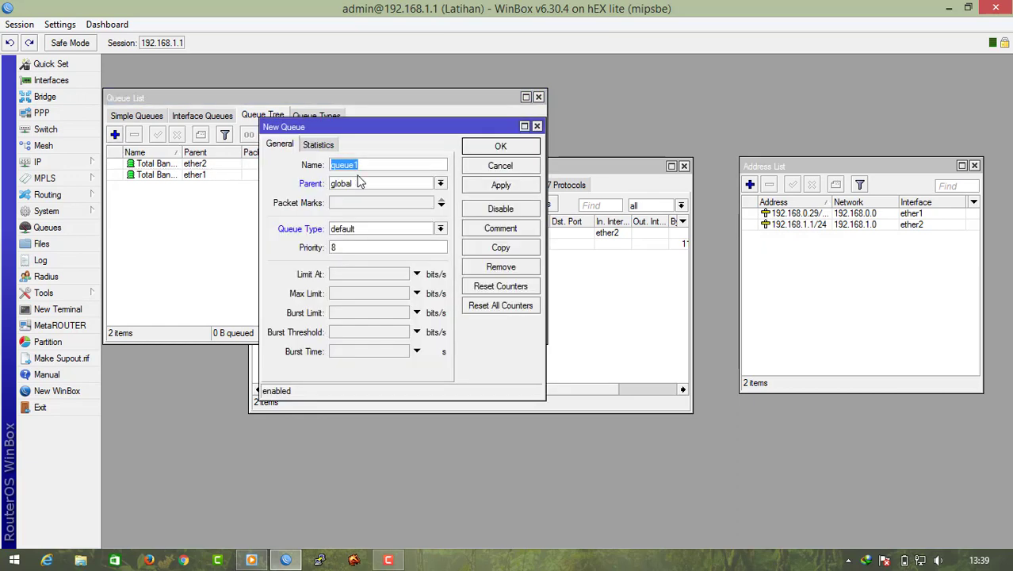
key(BackSpace)
text(Download ringan)
click(440, 184)
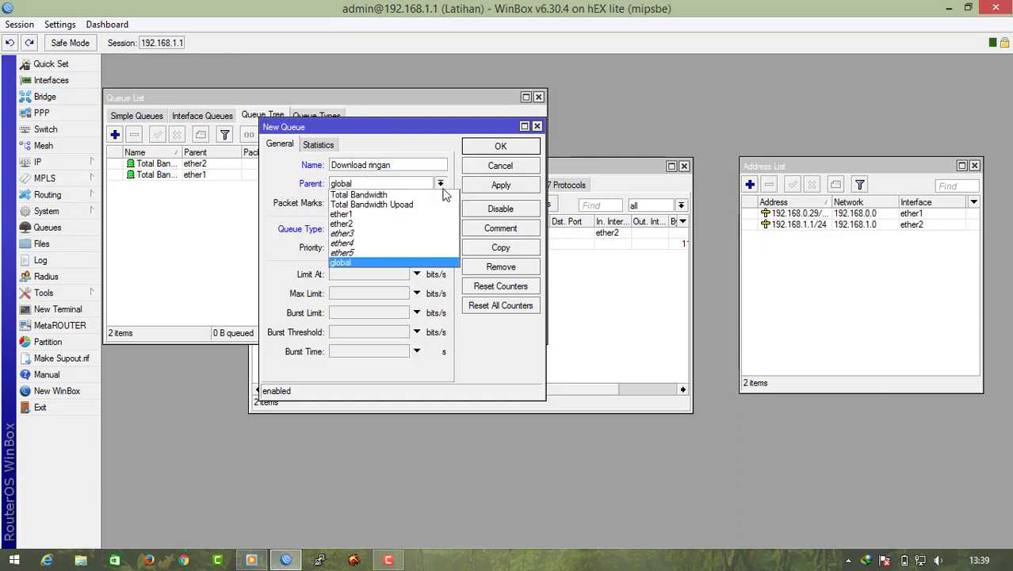
click(392, 198)
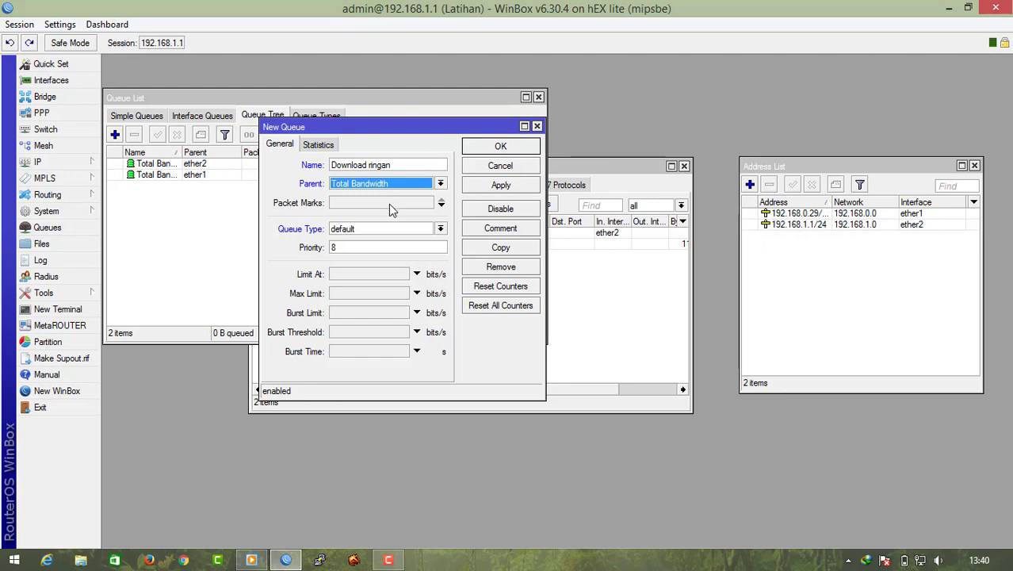
Assign packet mark Paket Bom and a max limit of 500k to the Download ringan queue, and save it
click(389, 204)
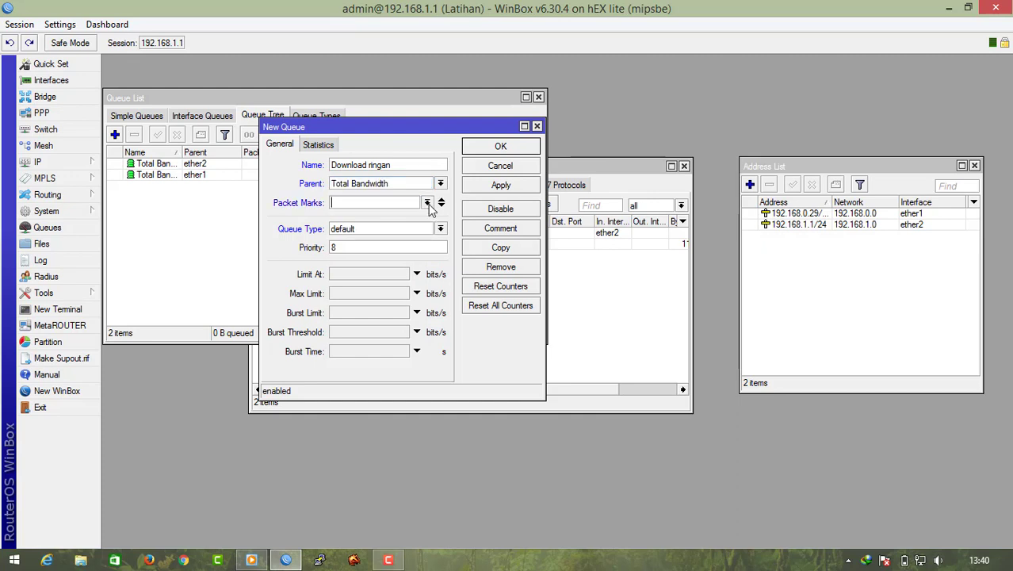
click(427, 204)
click(399, 225)
click(360, 295)
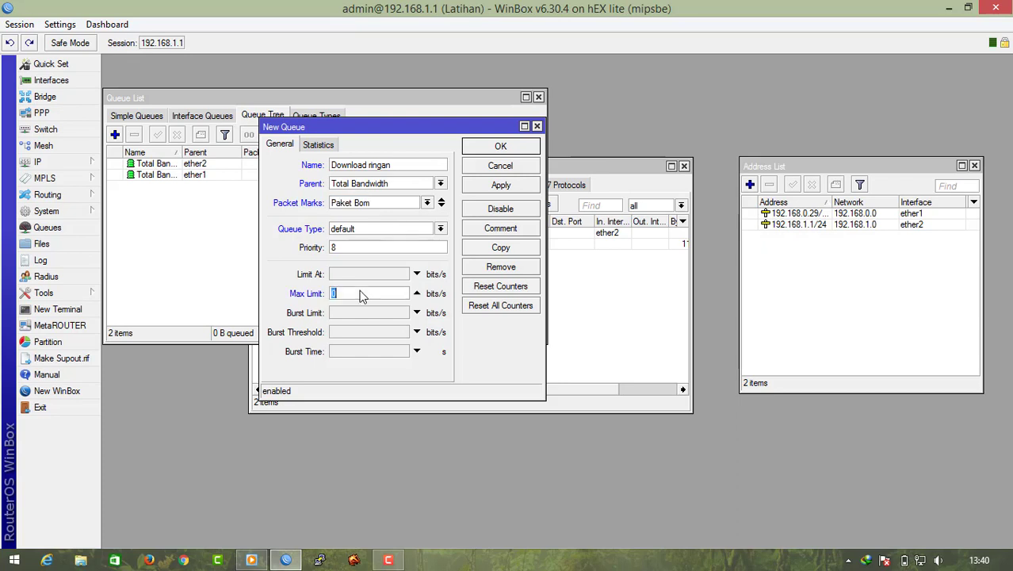
text(500k)
click(501, 186)
click(506, 148)
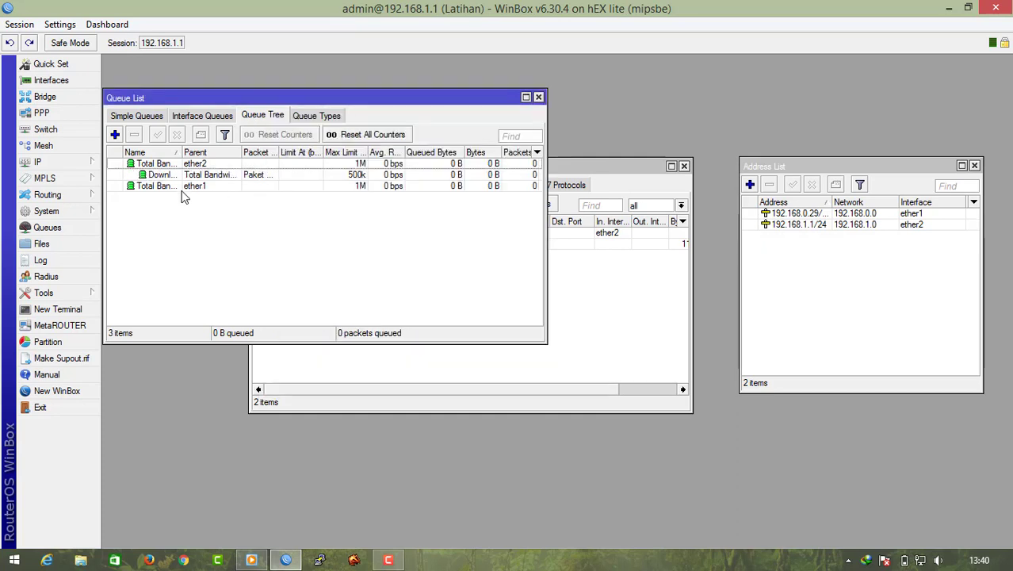
Start a new queue tree entry named "upload ahh" with Total Bandwidth Upoad as its parent
click(115, 135)
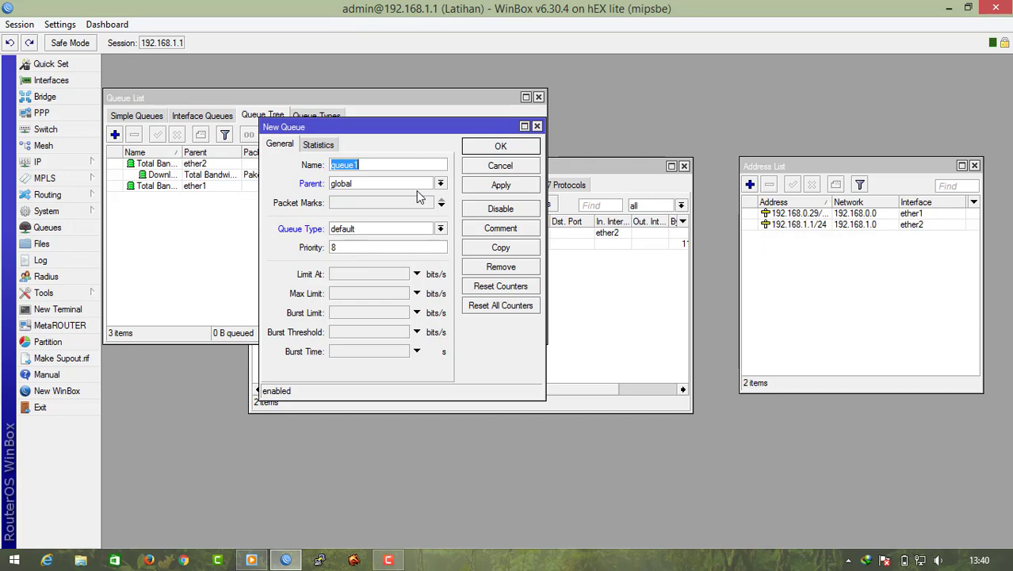
text(upload ahh)
click(441, 184)
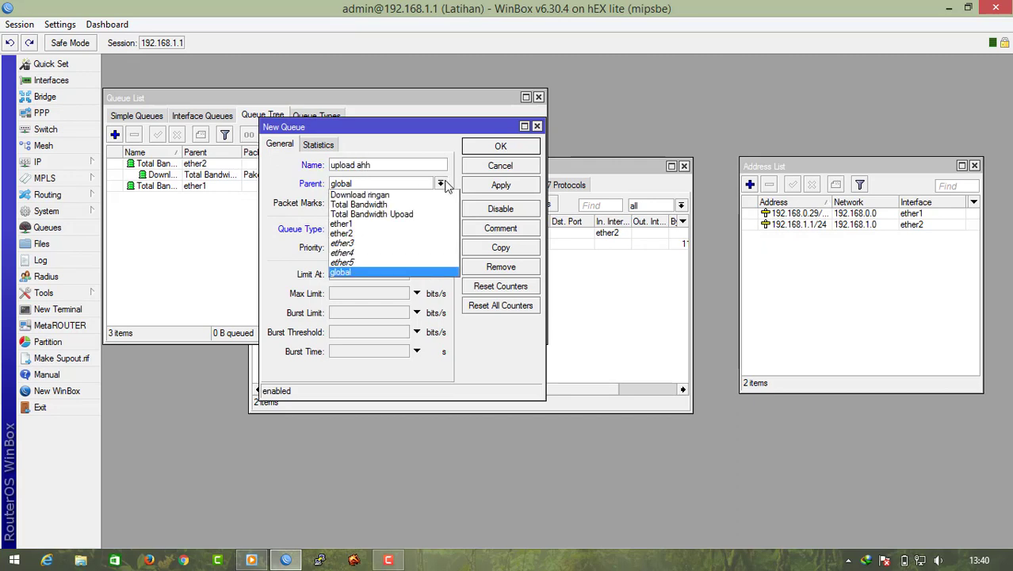
click(396, 216)
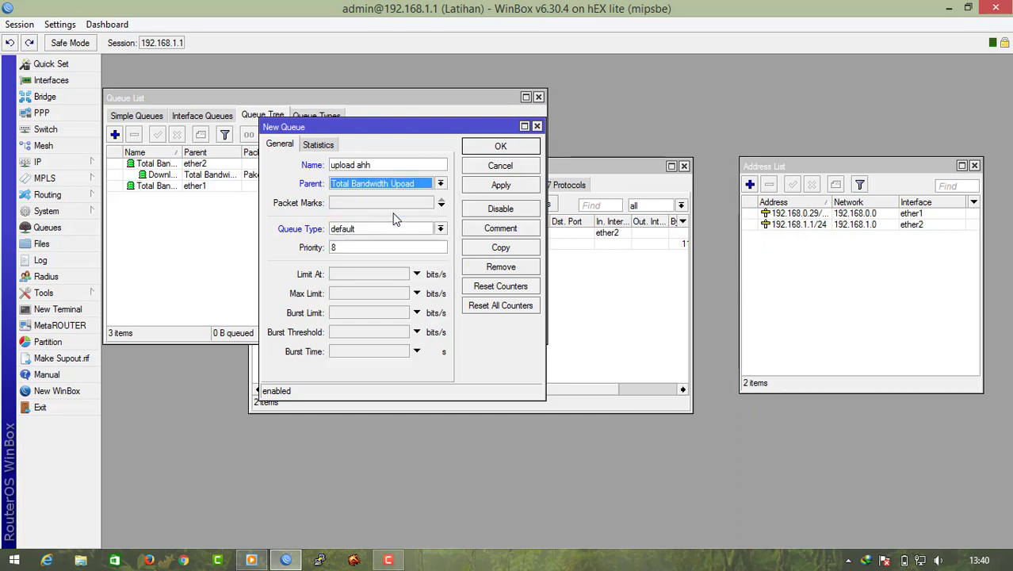
Assign packet mark Paket Bom and a max limit of 500k to the upload ahh queue, and save it
click(440, 204)
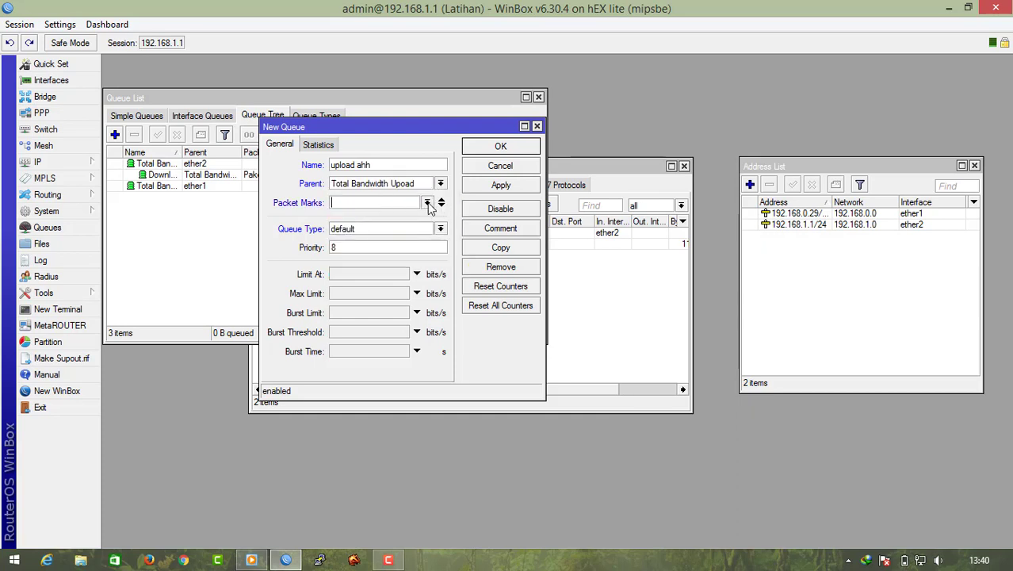
click(427, 203)
click(389, 224)
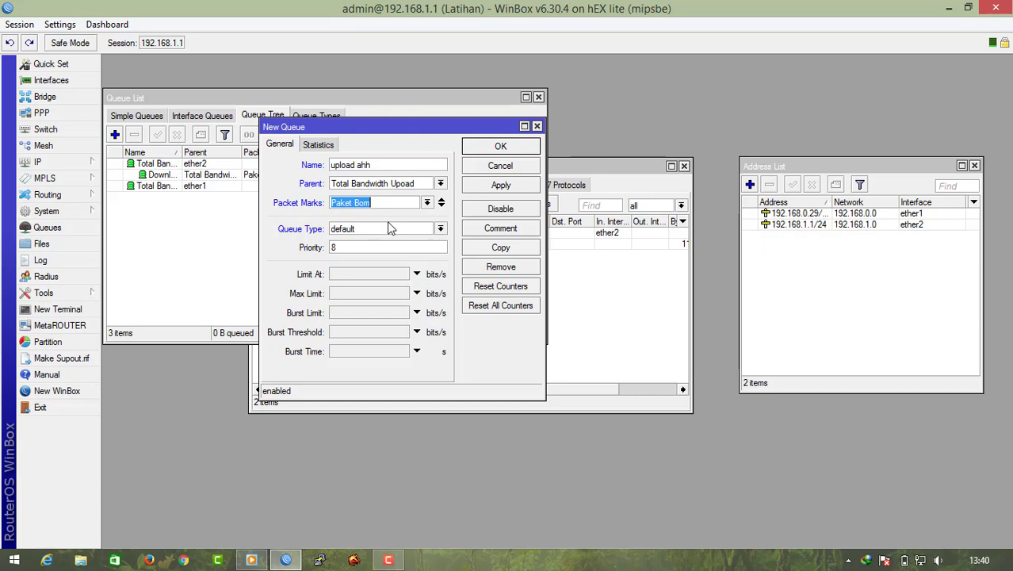
click(367, 293)
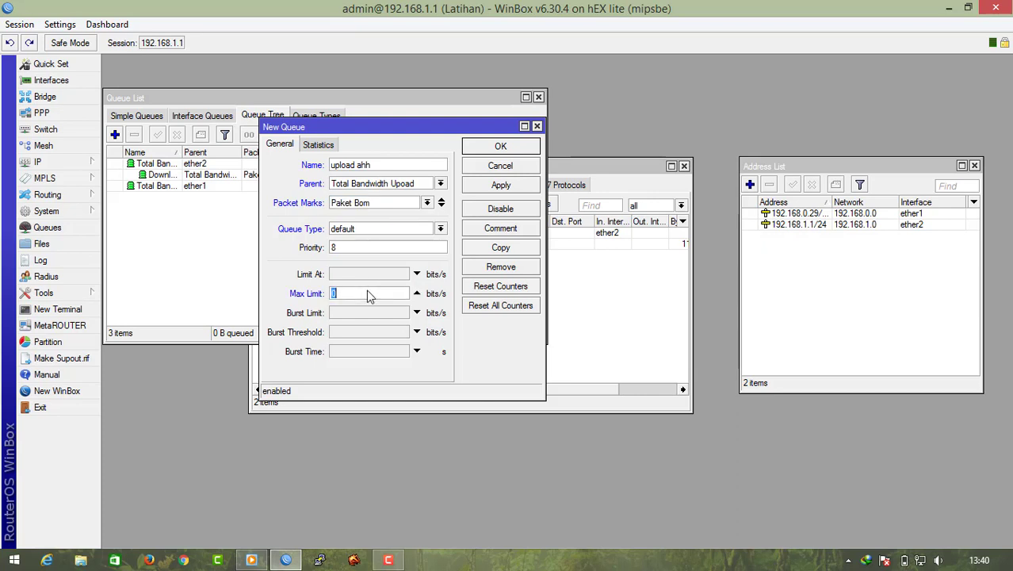
text(500k)
click(500, 184)
click(501, 146)
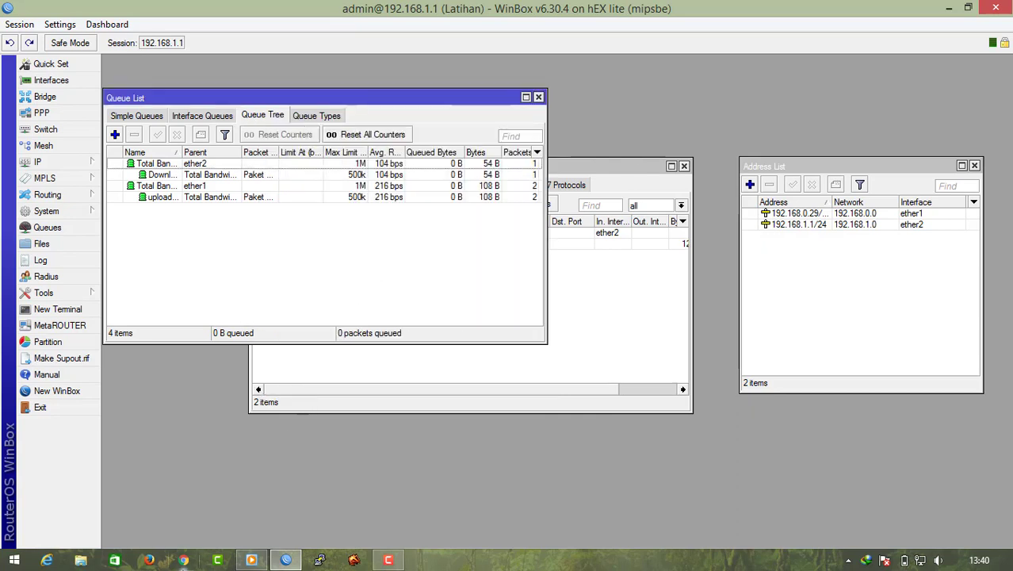
Switch to Chrome and open the speedof.me speed test site
click(183, 560)
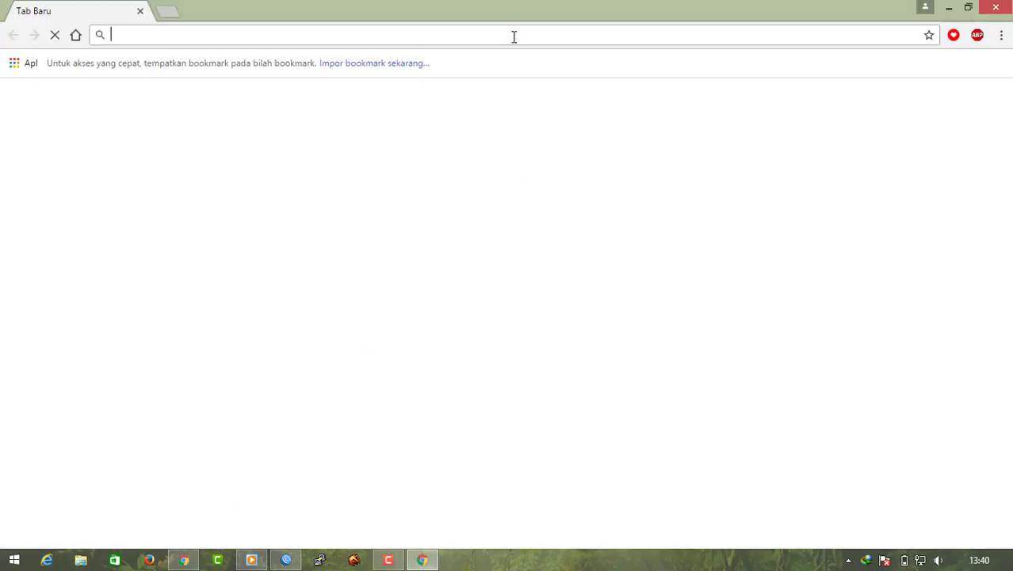
text(speedof.me)
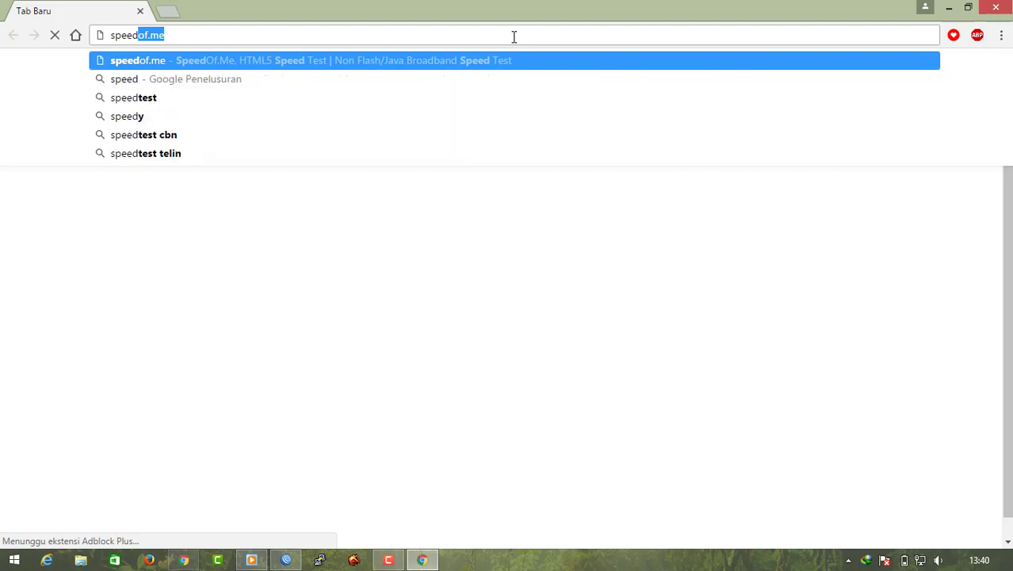
key(Return)
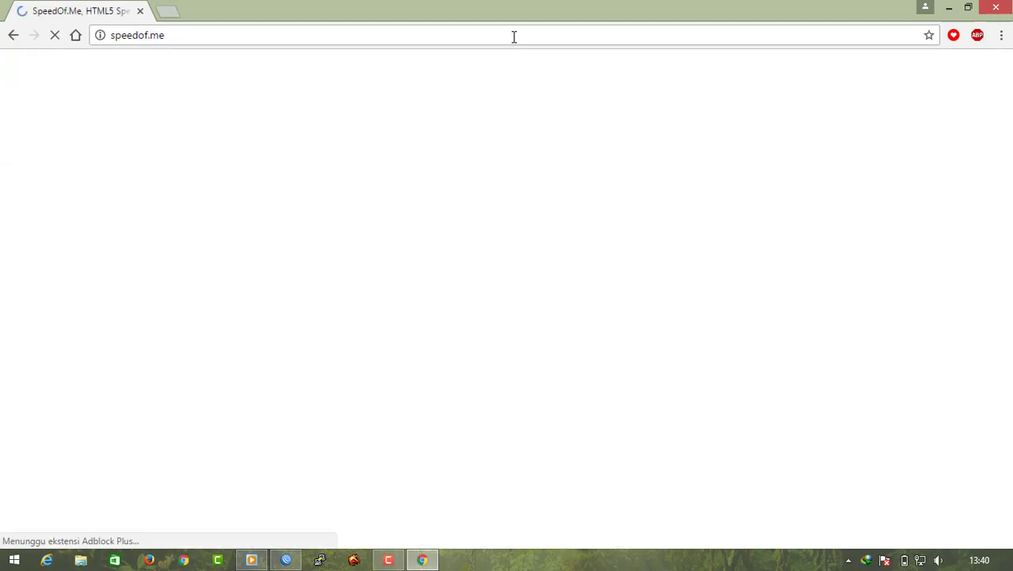
Switch back to WinBox, reduce its window from full screen and place it over the graph area of the speed test page
click(296, 561)
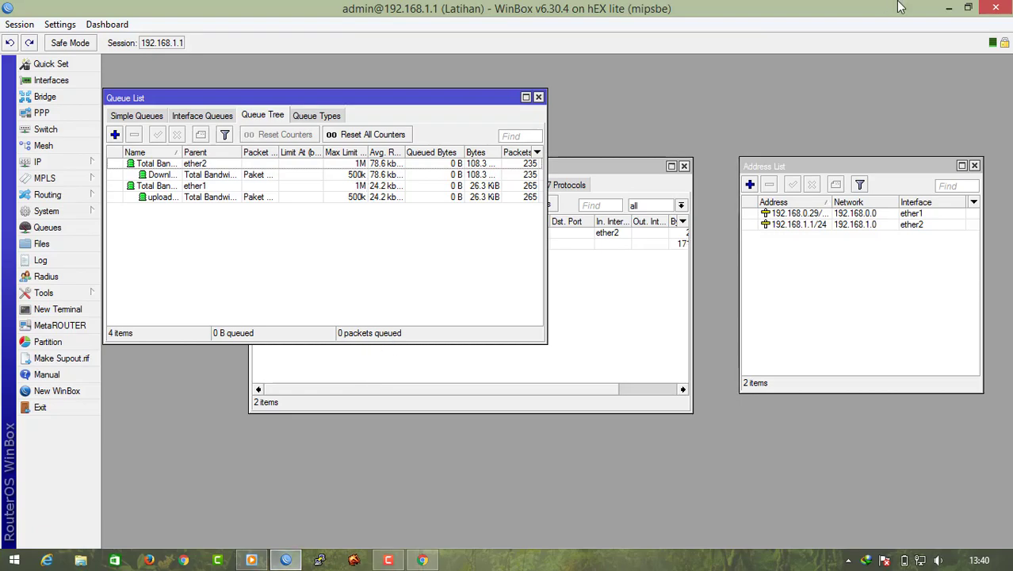
click(970, 7)
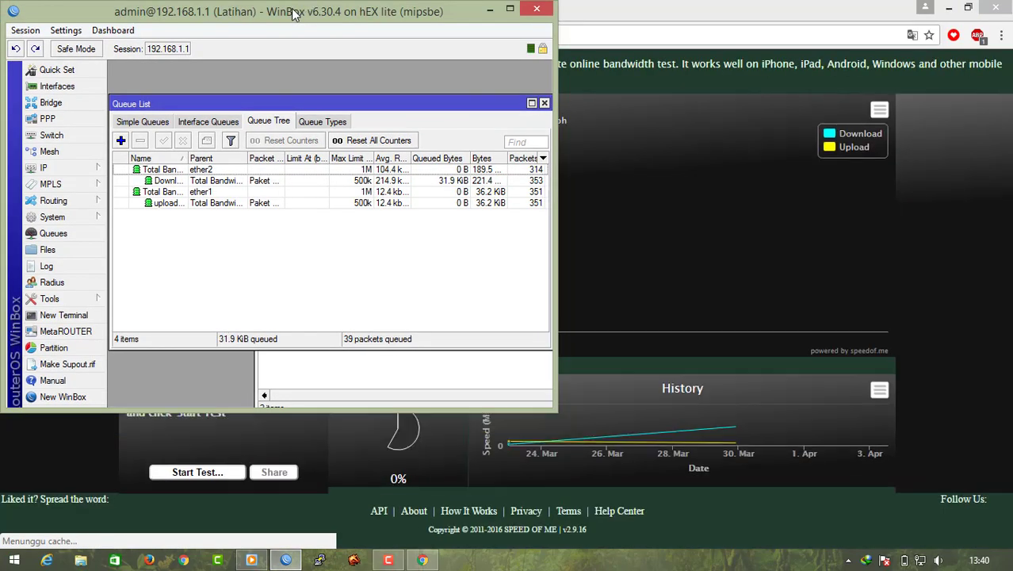
drag(285, 9, 688, 70)
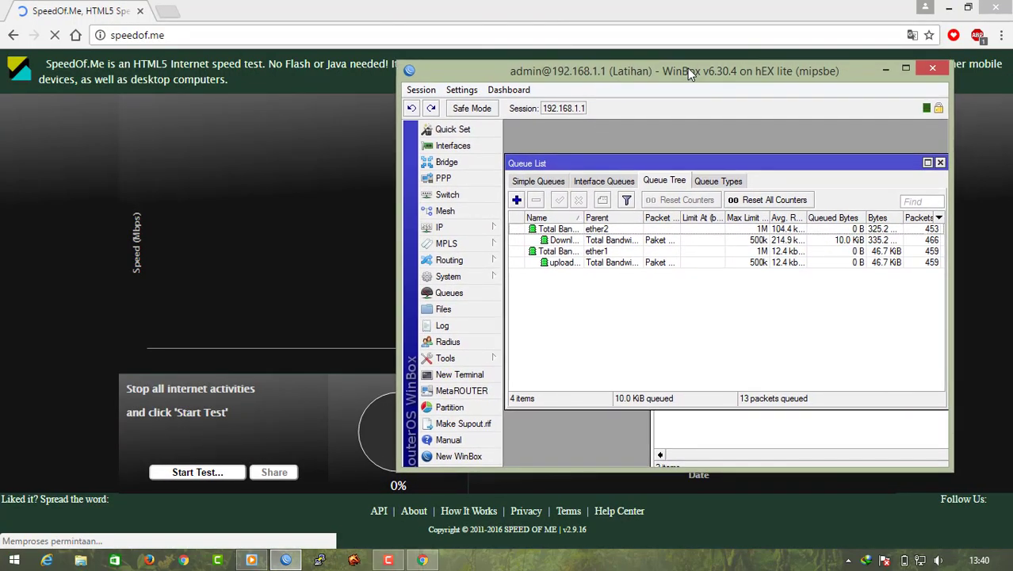
Try to start the speedof.me test and bring the WinBox queue list back in front of the page
click(228, 474)
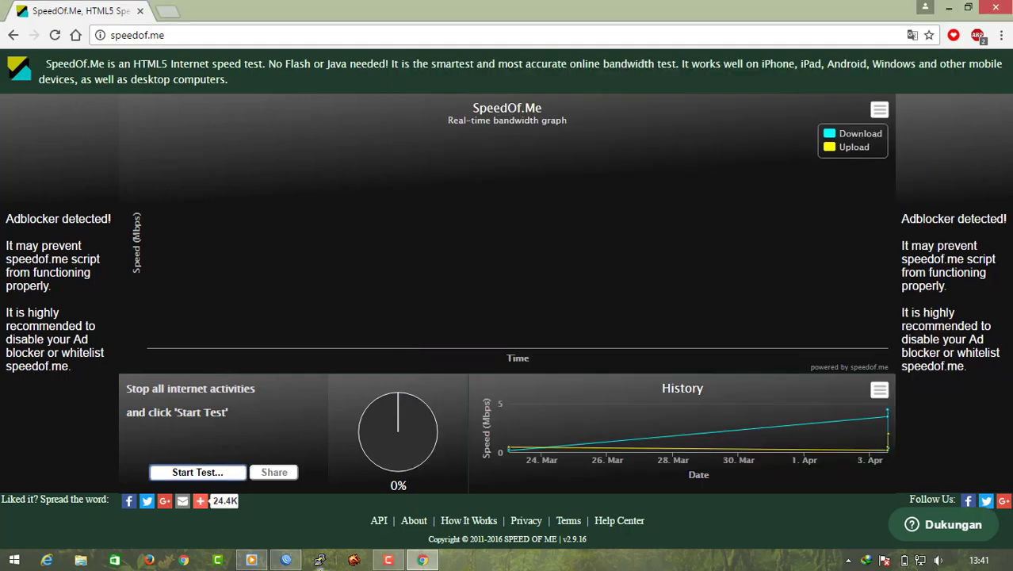
click(286, 559)
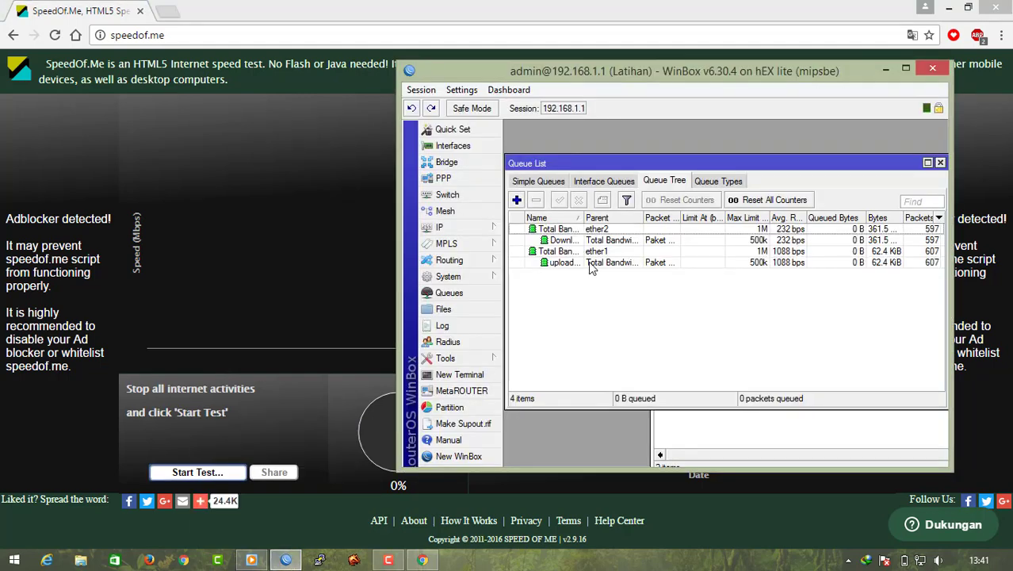